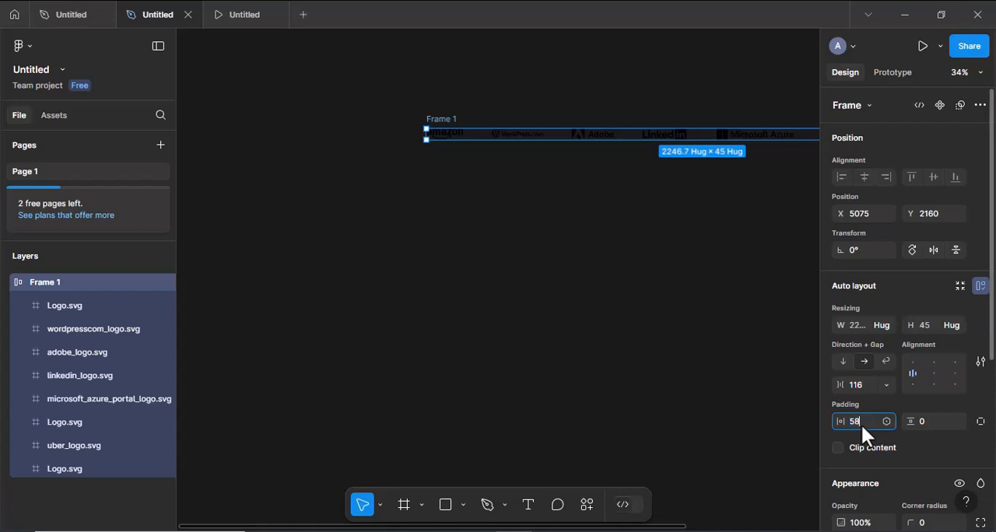
- Set the logo frame's vertical padding to 10 and add a white FFFFFF fill at 100%
click(929, 420)
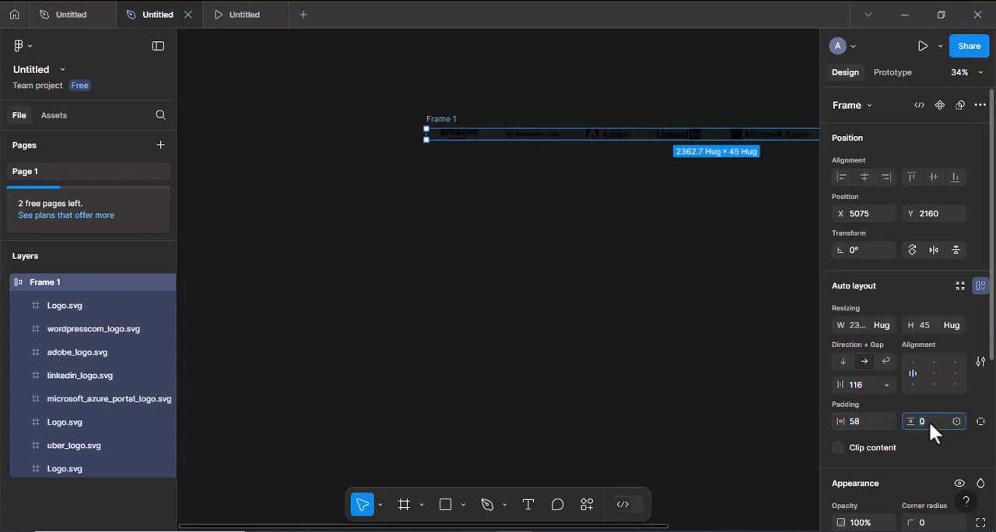
text(10)
key(Return)
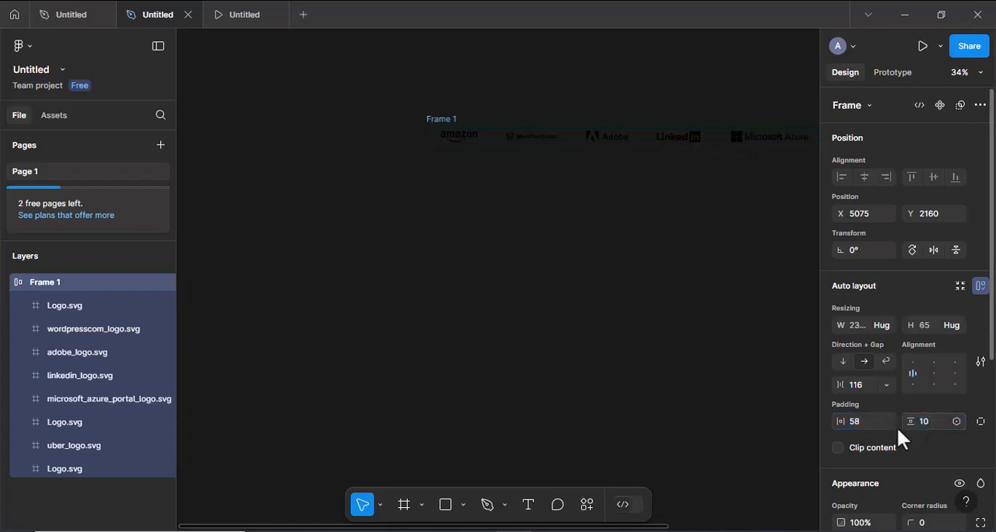
scroll(840, 448, down, 3)
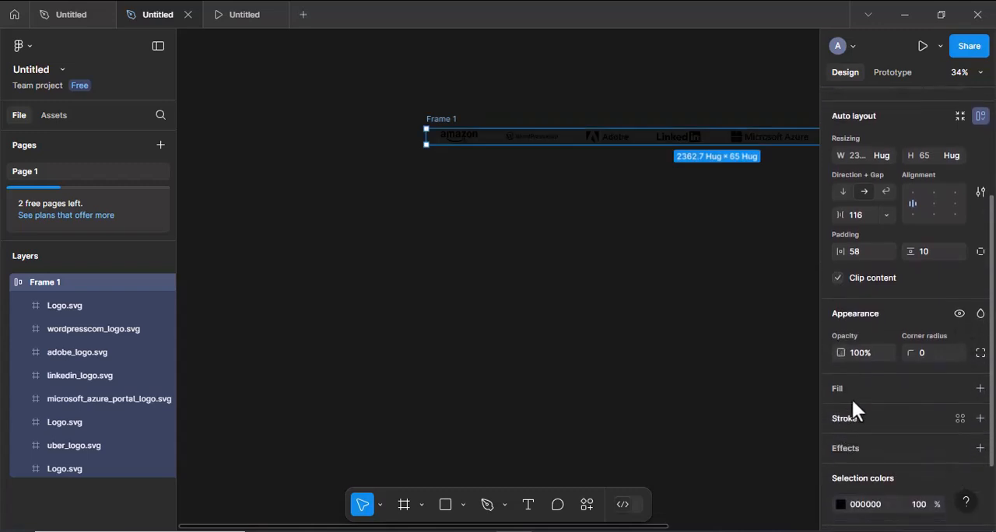
click(856, 389)
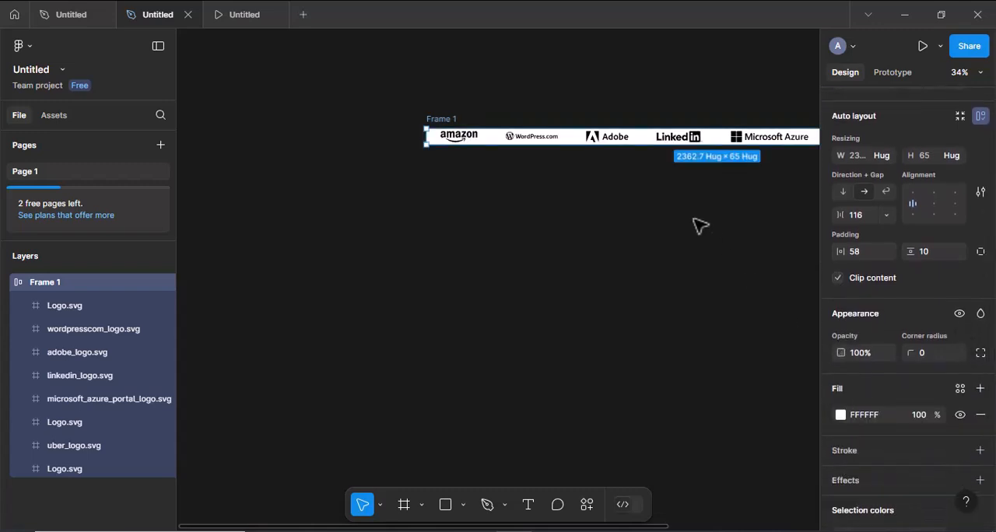
scroll(700, 225, right, 5)
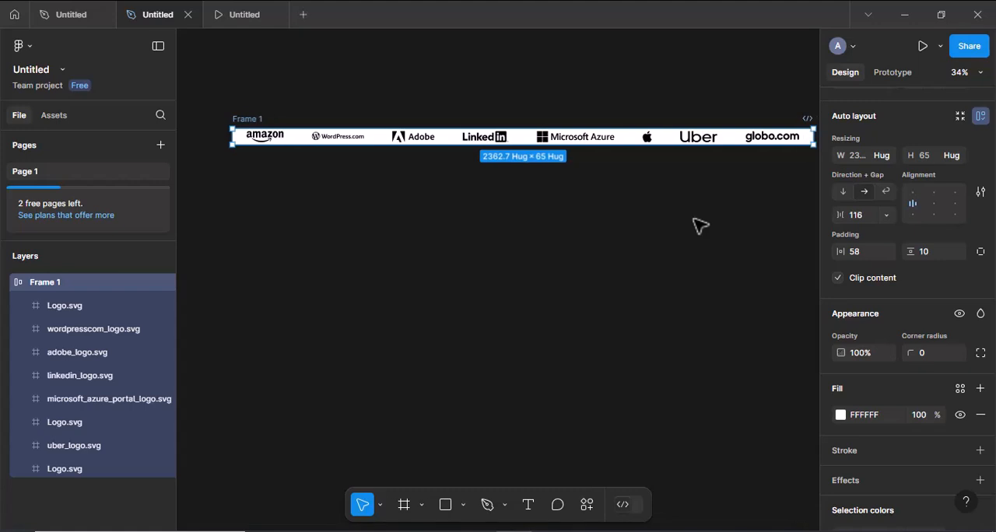
- Turn the logo strip frame into a component and place an instance of it directly below, at about Y 2391
scroll(914, 189, up, 3)
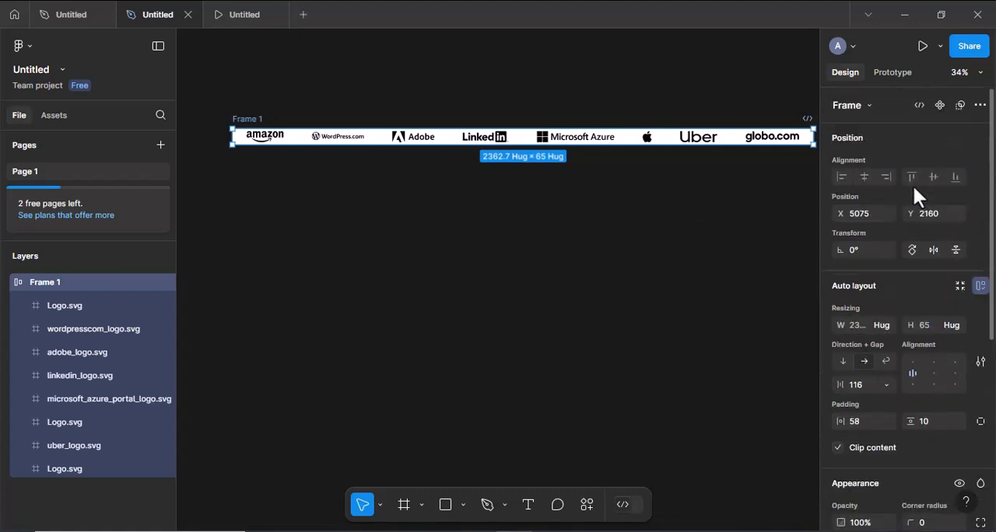
click(940, 104)
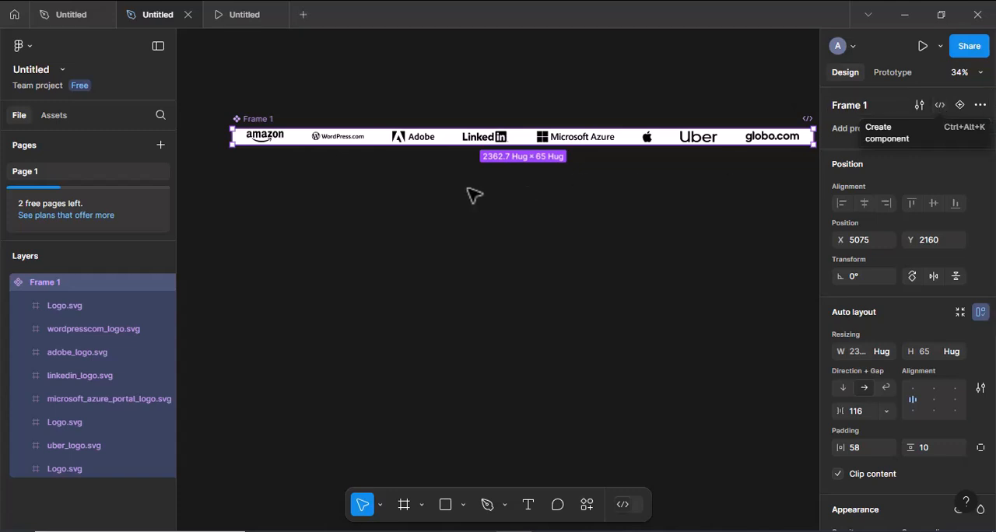
drag(387, 143, 387, 200)
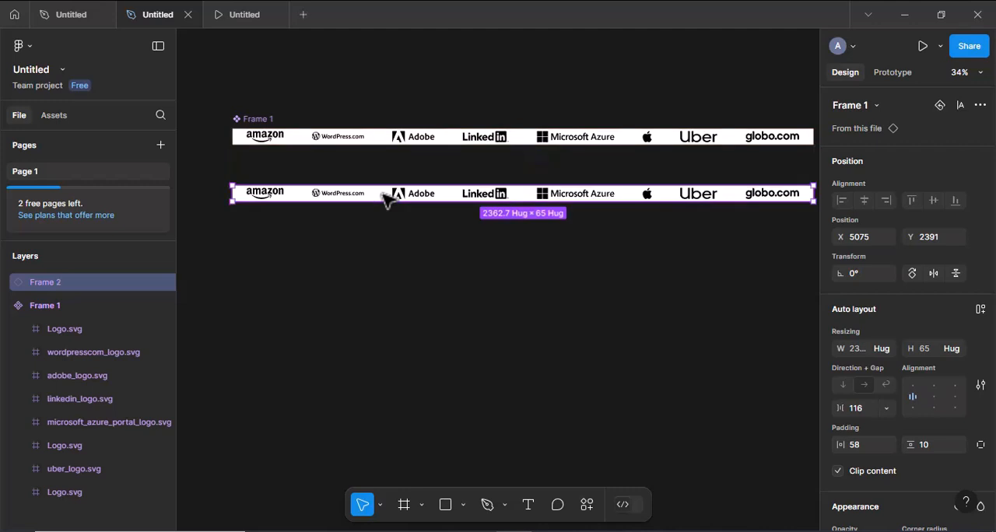
- Wrap the lower logo strip instance in a frame and duplicate the instance inside that frame
right_click(387, 200)
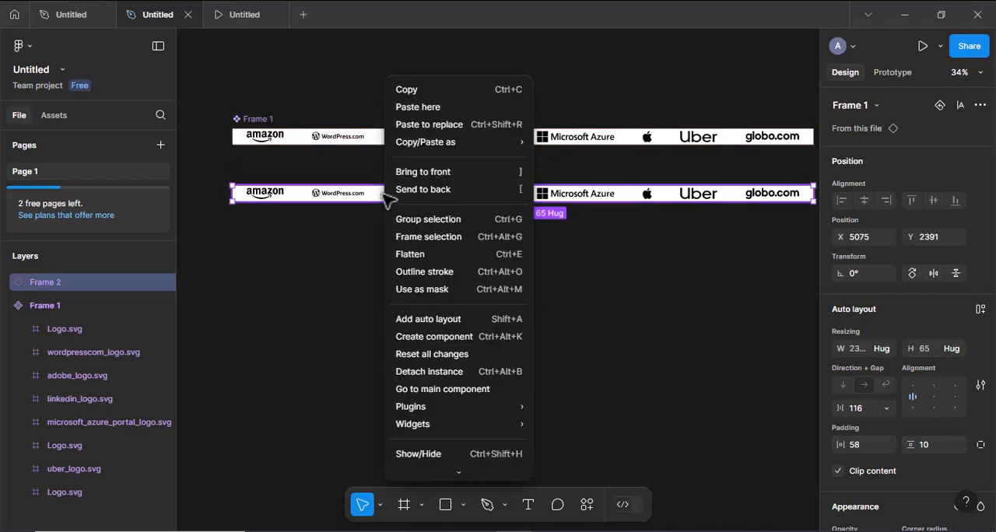
click(411, 237)
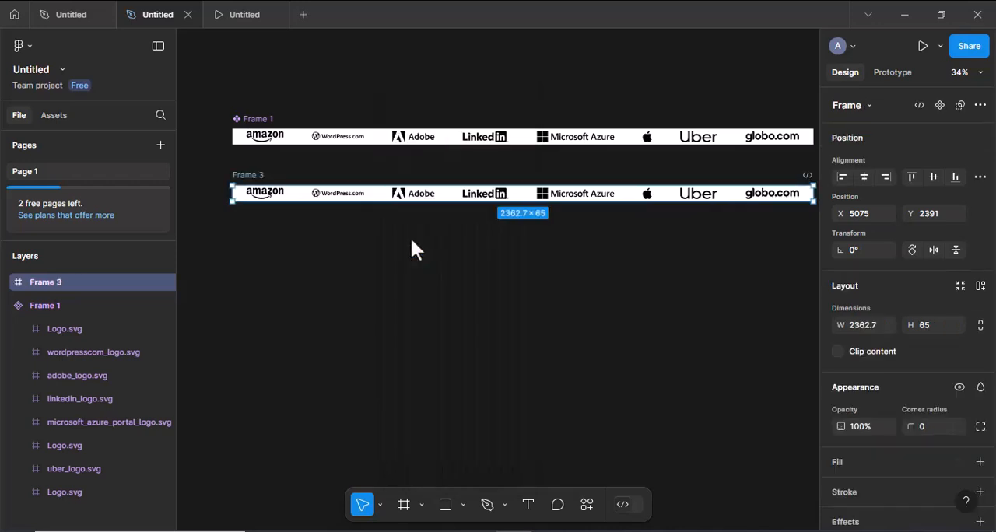
click(8, 284)
click(64, 307)
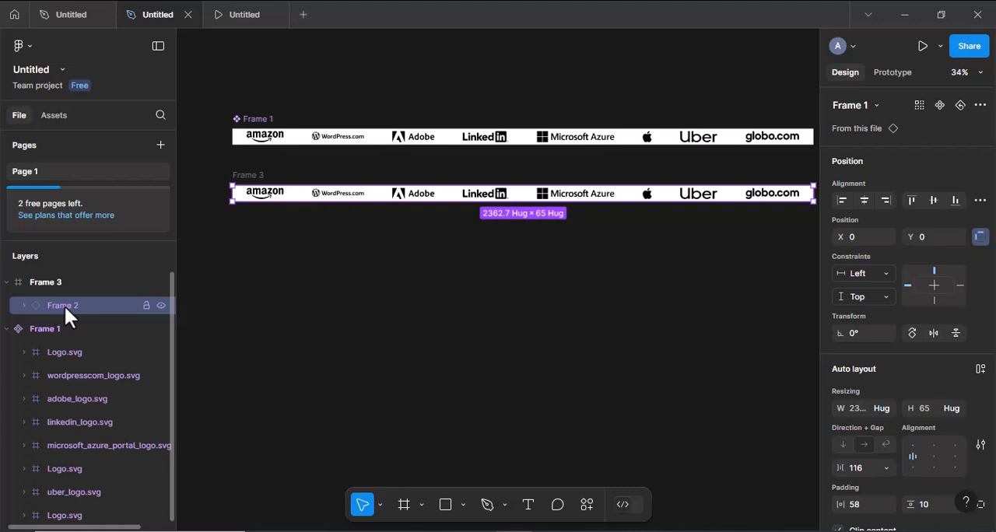
key(ctrl+d)
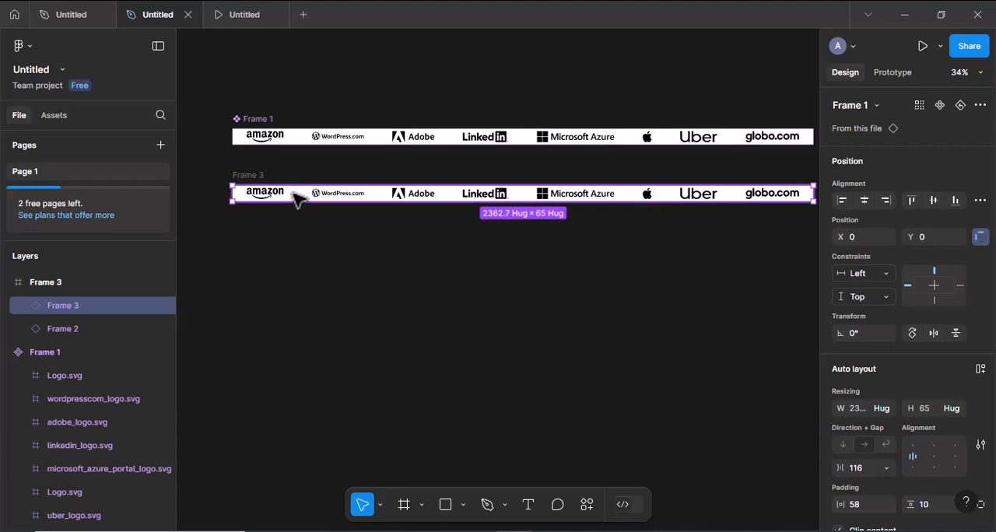
- Move the duplicated logo strip horizontally to X 2363 so it follows directly after the first strip's end
key(shift+Right)
key(shift+Right)
key(shift+Right)
key(shift+Right)
key(shift+Right)
key(shift+Right)
key(shift+Right)
key(shift+Right)
key(shift+Right)
key(shift+Right)
key(shift+Right)
key(shift+Right)
key(shift+Right)
key(shift+Right)
key(shift+Right)
key(shift+Right)
key(shift+Right)
key(shift+Right)
key(shift+Right)
key(shift+Right)
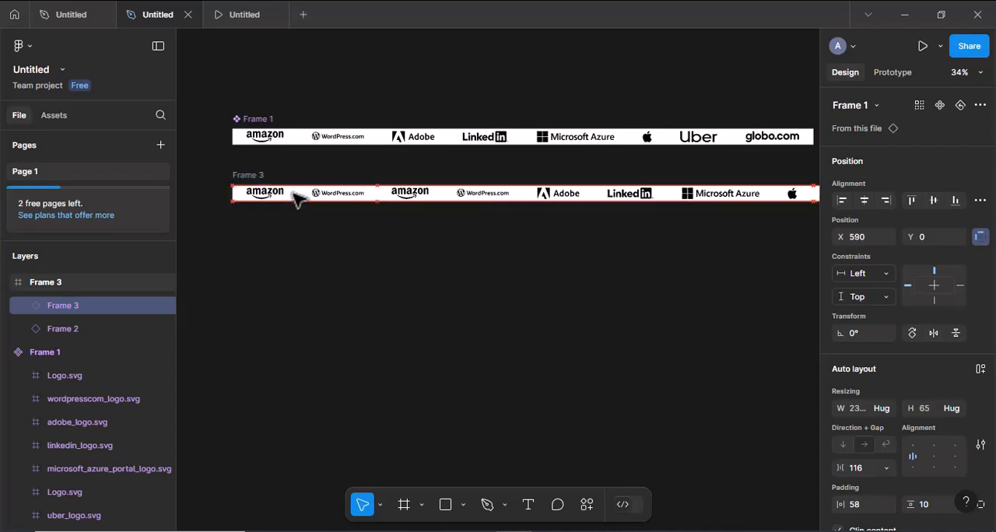
key(shift+Right)
key(shift+Right)
key(shift+Right)
key(shift+Right)
key(shift+Right)
key(shift+Right)
key(shift+Right)
key(shift+Right)
key(shift+Right)
key(shift+Right)
key(shift+Right)
key(shift+Right)
key(shift+Right)
key(shift+Right)
key(shift+Right)
key(shift+Right)
key(shift+Right)
key(shift+Right)
key(shift+Right)
key(shift+Right)
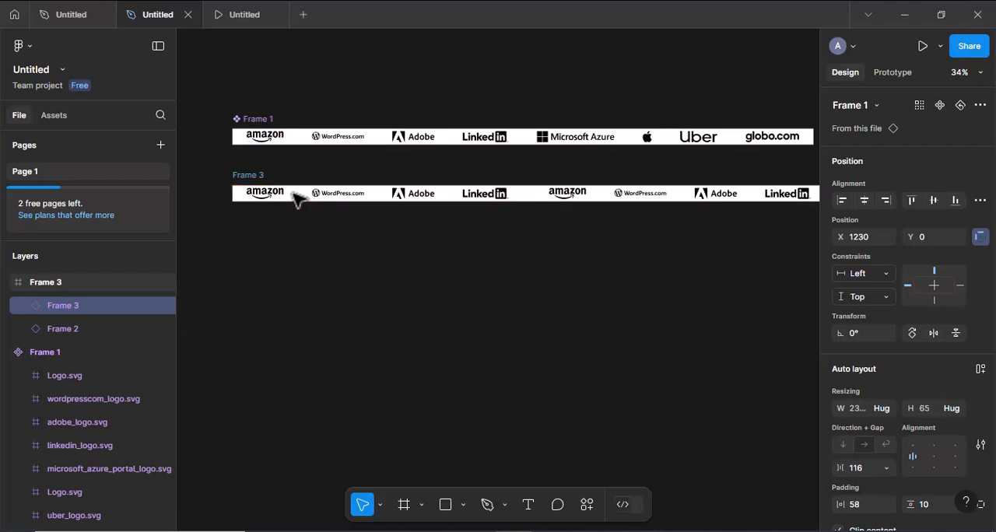
scroll(299, 199, right, 5)
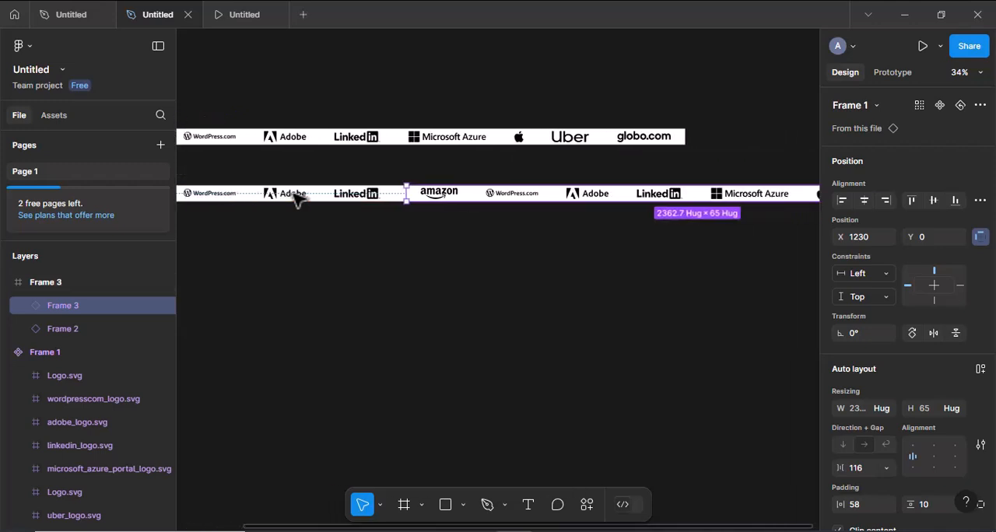
key(shift+Right)
key(shift+Right)
key(shift+Right)
key(shift+Right)
key(shift+Right)
key(shift+Right)
key(shift+Right)
key(shift+Right)
key(shift+Right)
key(shift+Right)
key(shift+Right)
key(shift+Right)
key(shift+Right)
key(shift+Right)
key(shift+Right)
key(shift+Right)
key(shift+Right)
key(shift+Right)
key(shift+Right)
key(shift+Right)
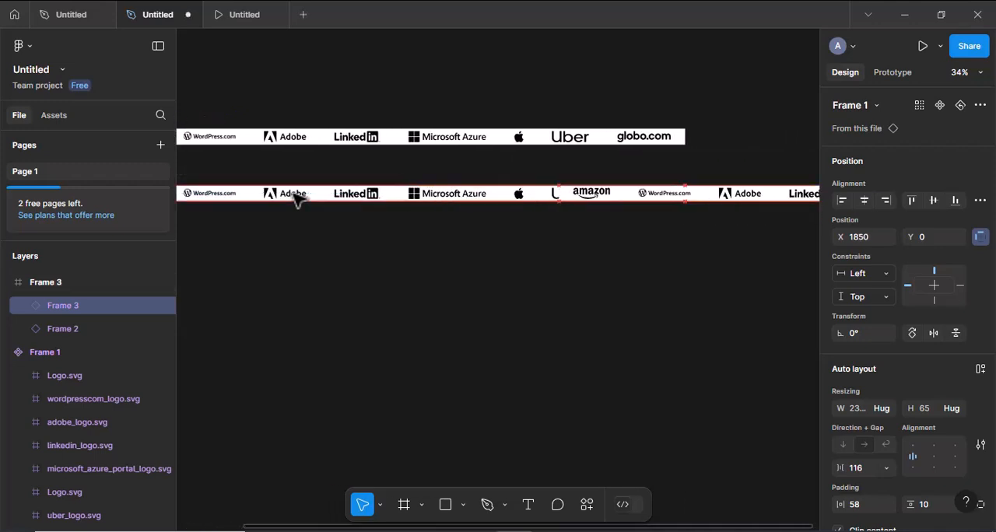
key(shift+Right)
key(shift+Right)
key(shift+Right)
key(shift+Right)
key(shift+Right)
key(shift+Right)
key(shift+Right)
key(shift+Right)
key(shift+Right)
key(shift+Right)
key(shift+Right)
key(shift+Right)
key(shift+Right)
key(shift+Right)
key(shift+Right)
key(shift+Right)
key(shift+Right)
key(shift+Right)
key(shift+Right)
key(shift+Right)
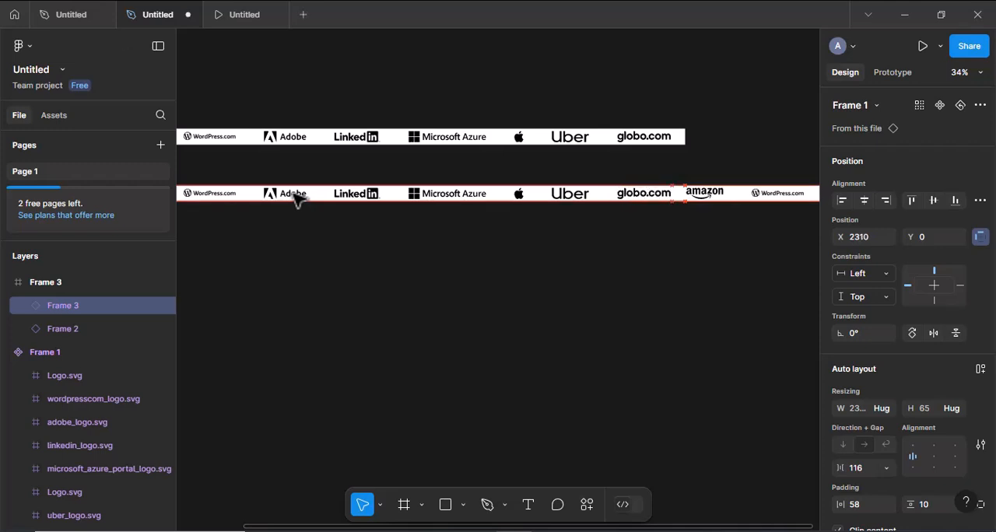
key(shift+Right)
key(shift+Right)
key(shift+Right)
key(shift+Right)
key(shift+Right)
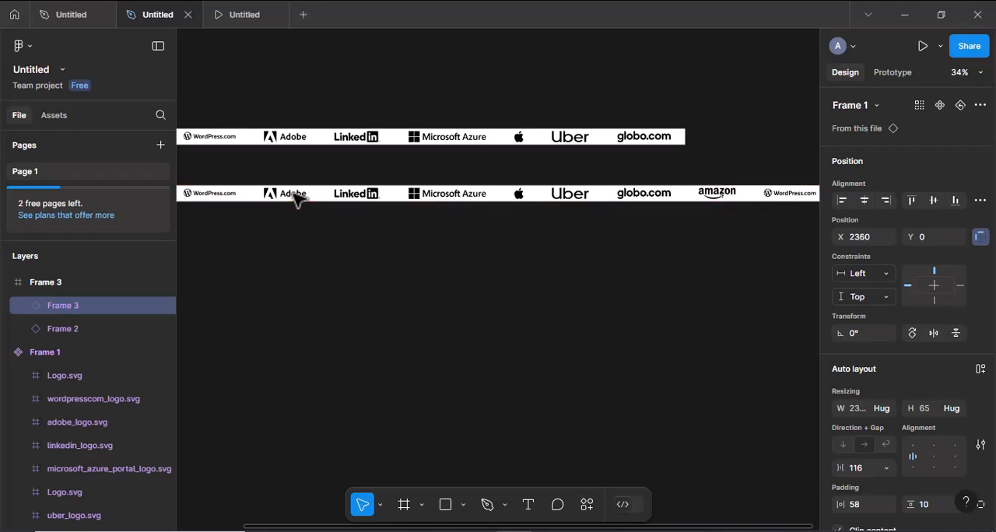
key(Right)
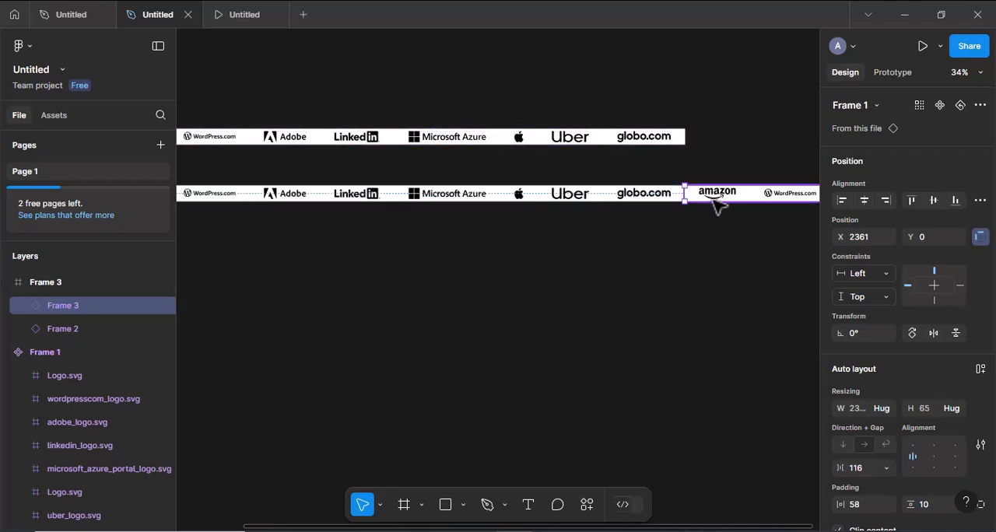
key(Right)
key(Right)
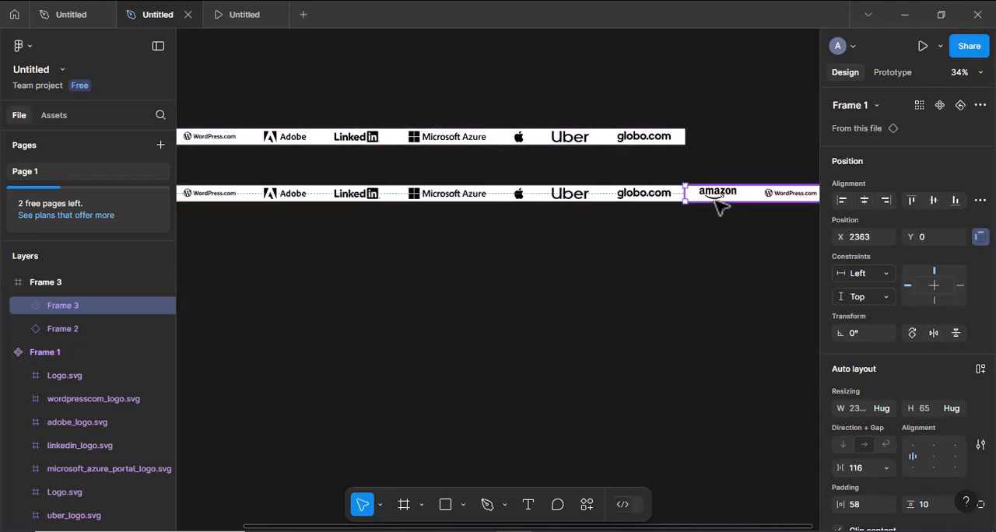
click(685, 240)
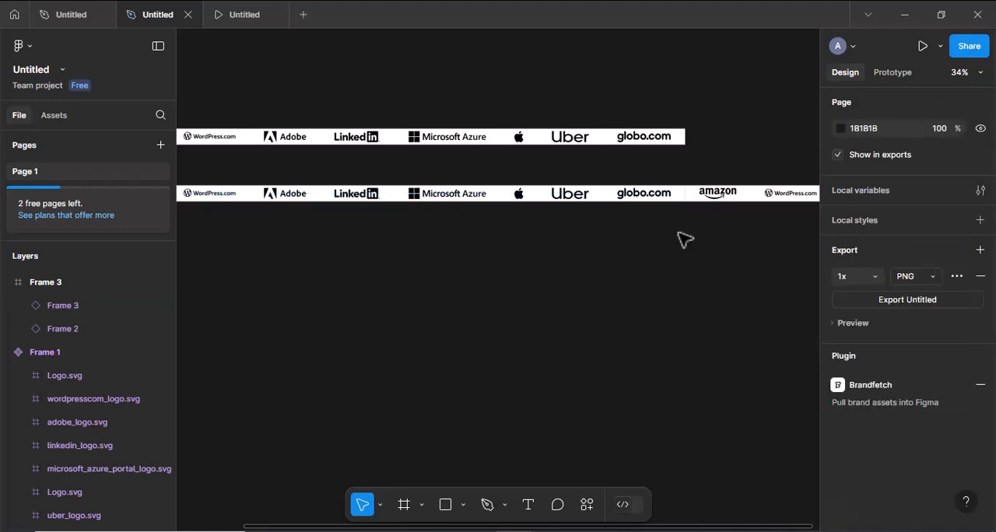
- Turn the frame holding the two logo strips into a component and add a second variant
scroll(685, 239, left, 3)
scroll(685, 240, left, 1)
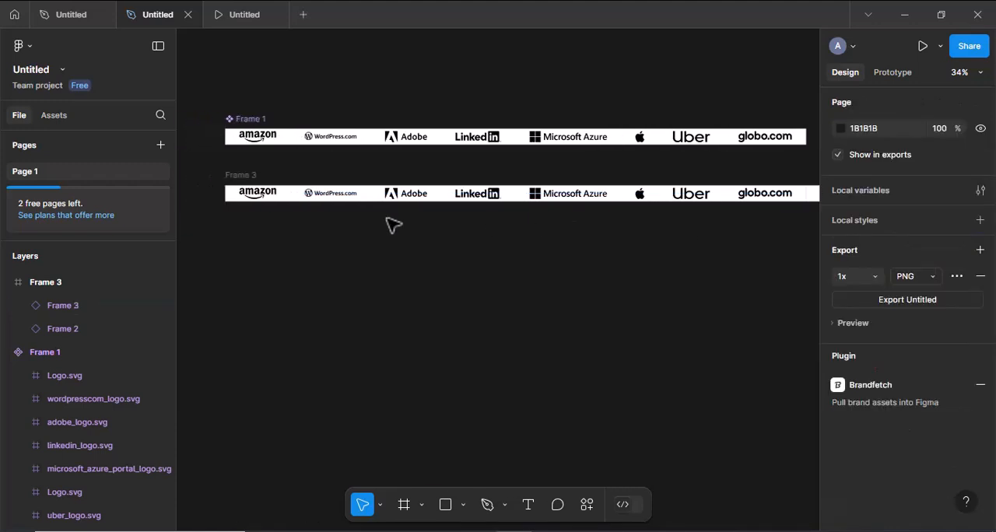
click(243, 182)
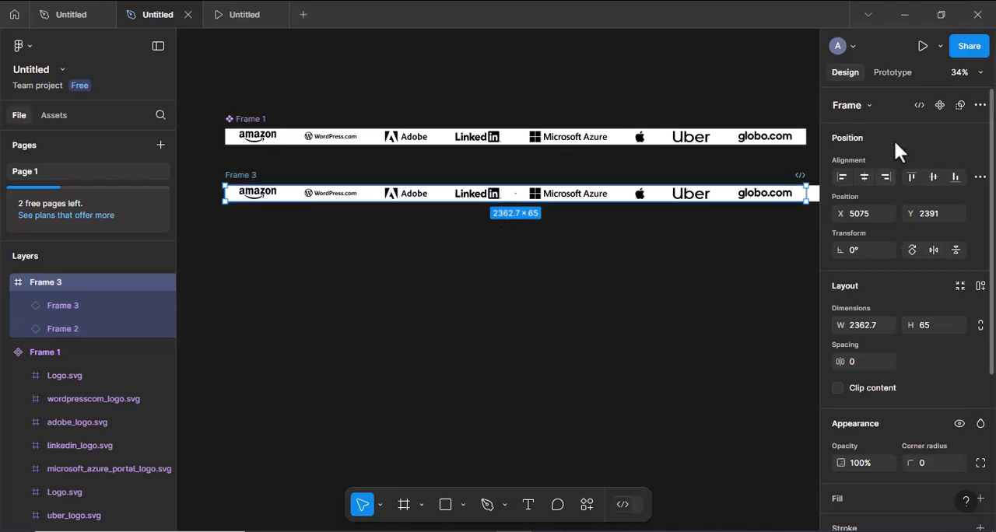
click(940, 105)
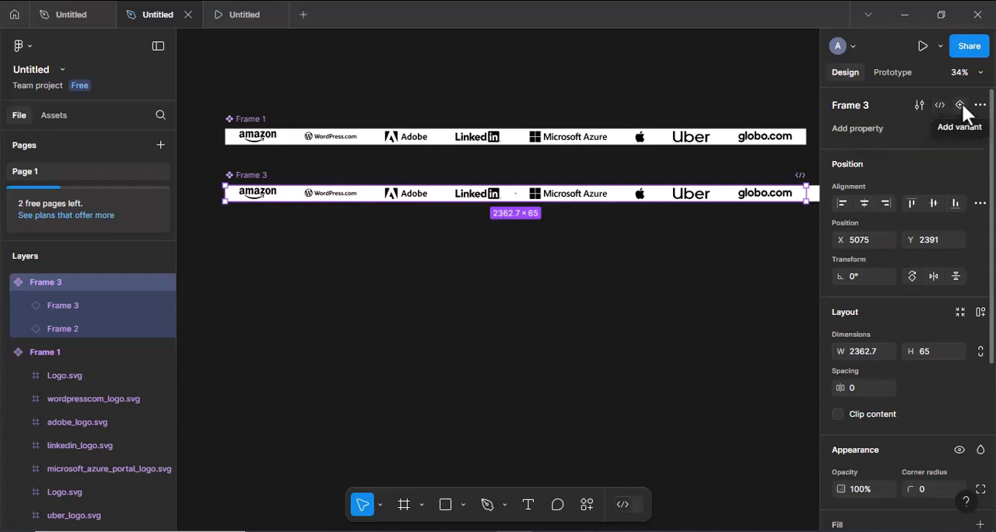
click(962, 106)
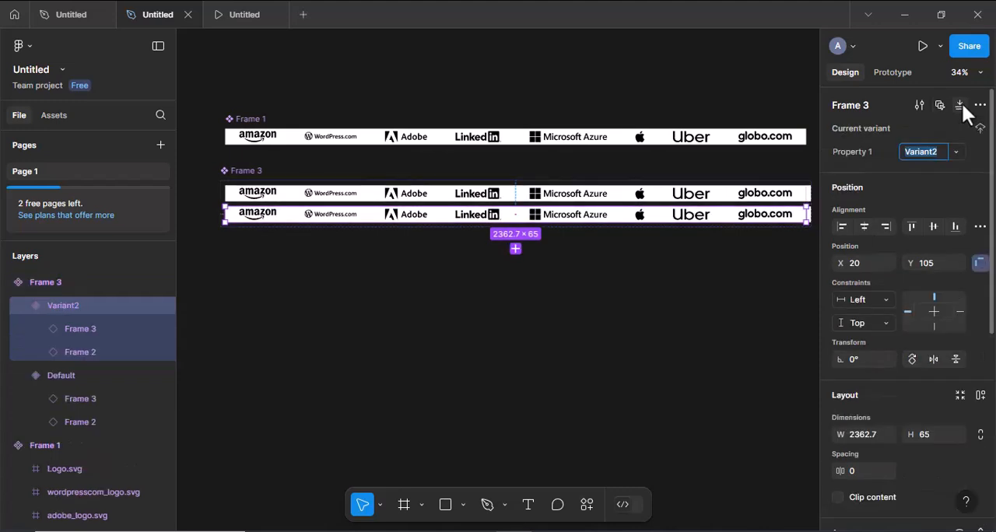
- Turn off content clipping for the component set that contains both variants
click(255, 172)
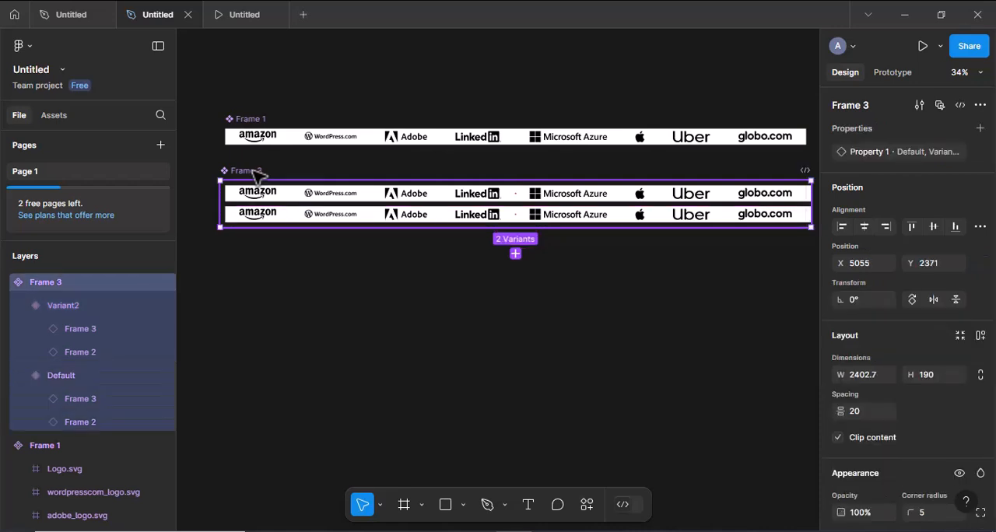
click(838, 437)
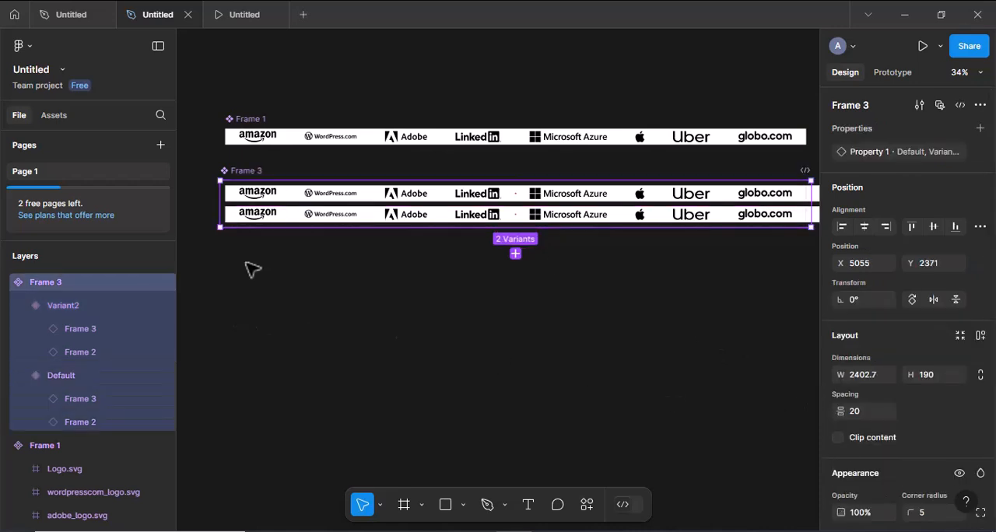
- Shift both logo strips in Variant2 horizontally by -2363, using the X position of the second strip in the Default variant
click(319, 198)
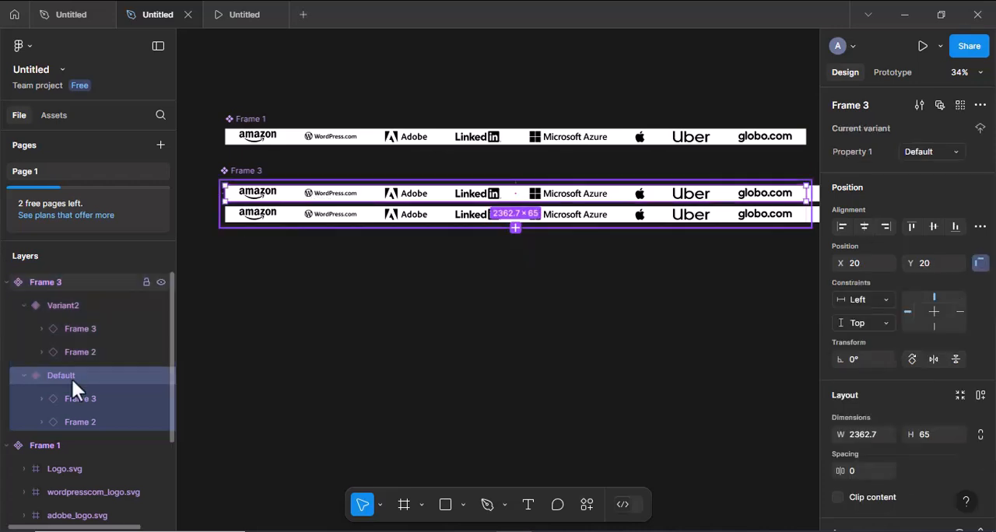
click(75, 399)
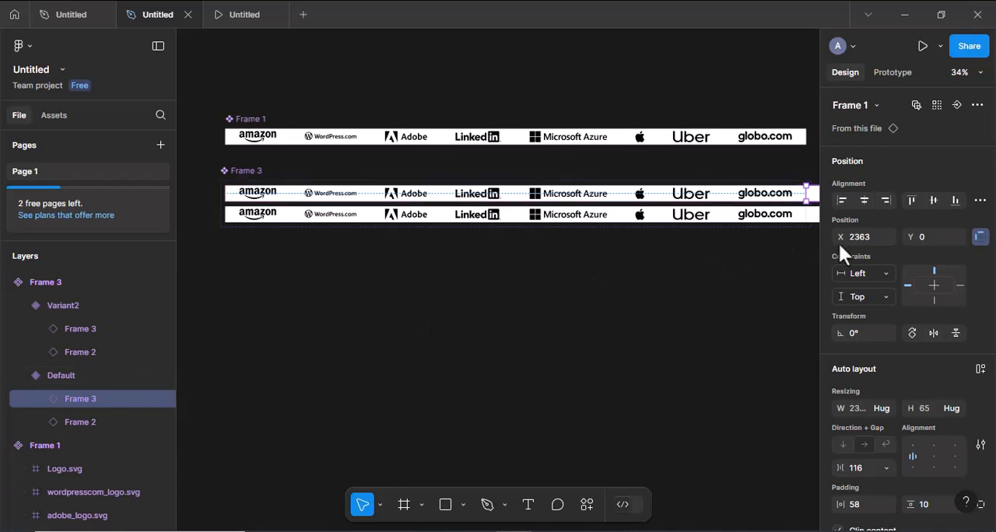
click(865, 238)
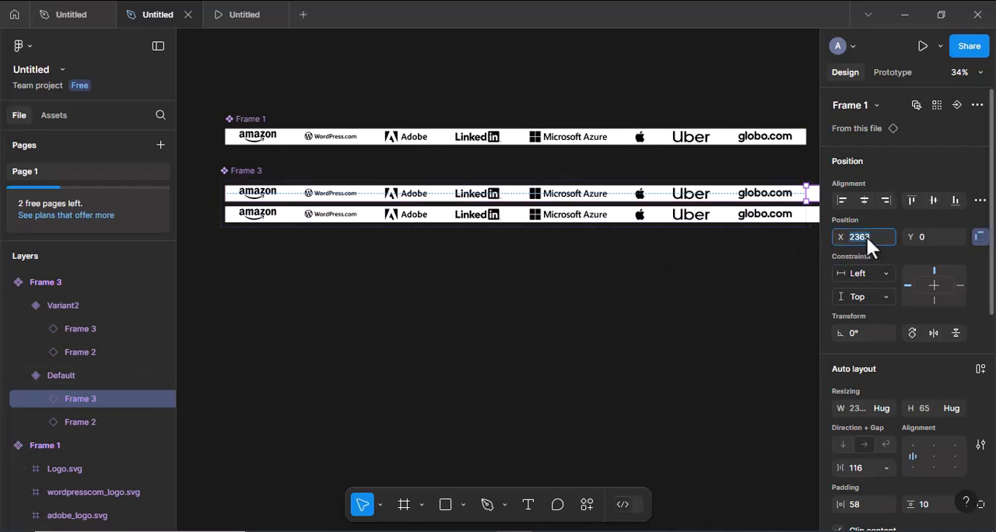
click(83, 328)
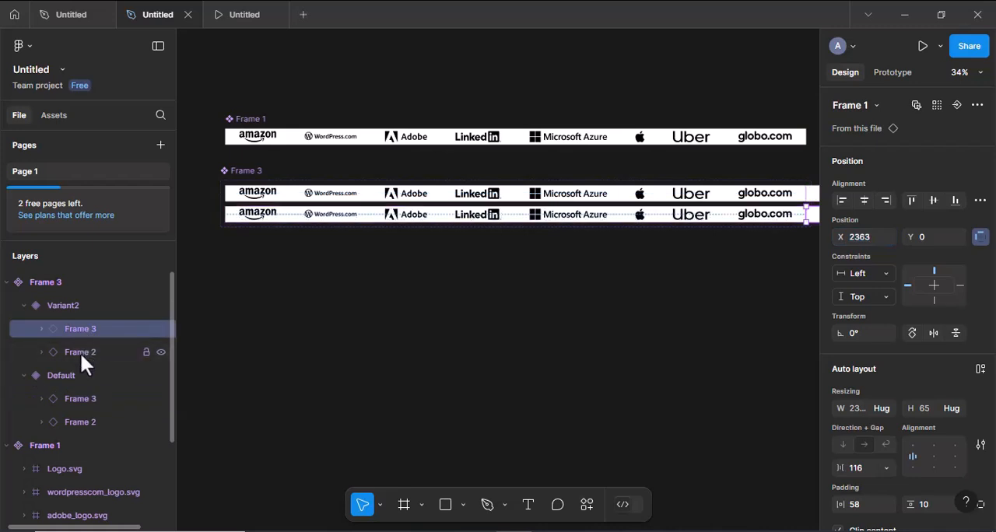
shift+click(80, 352)
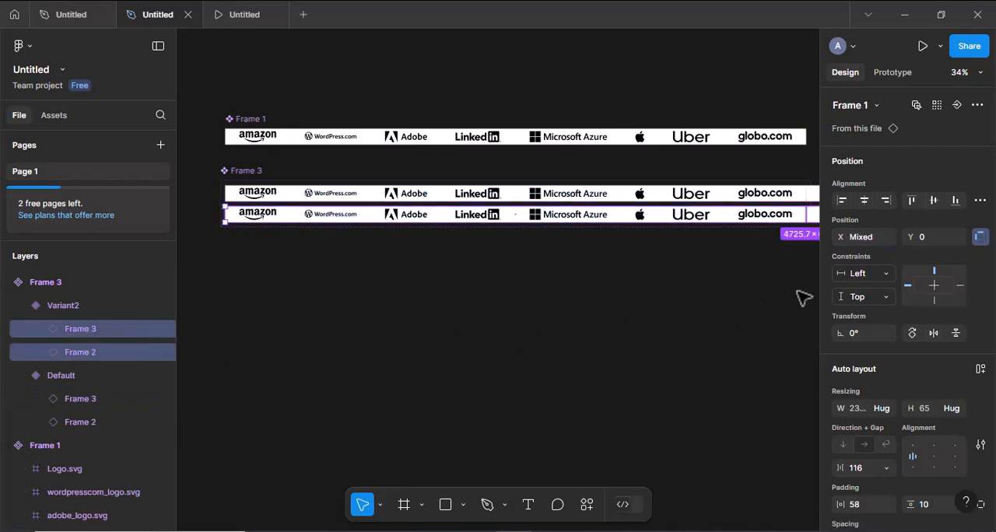
click(877, 235)
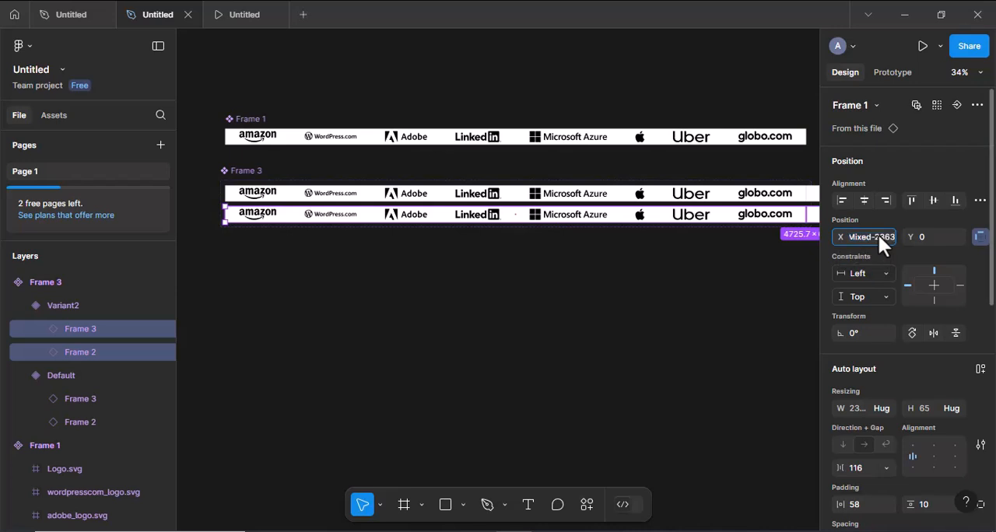
key(Return)
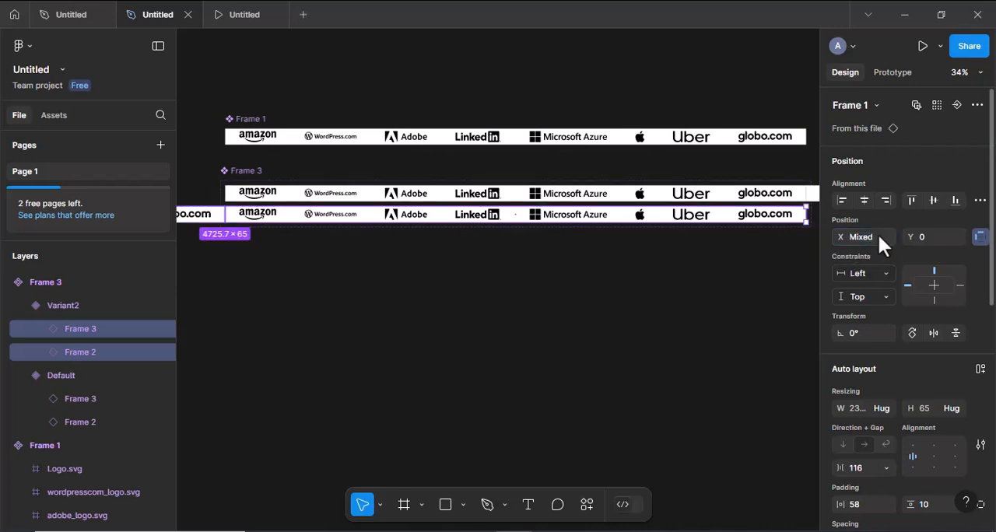
click(249, 174)
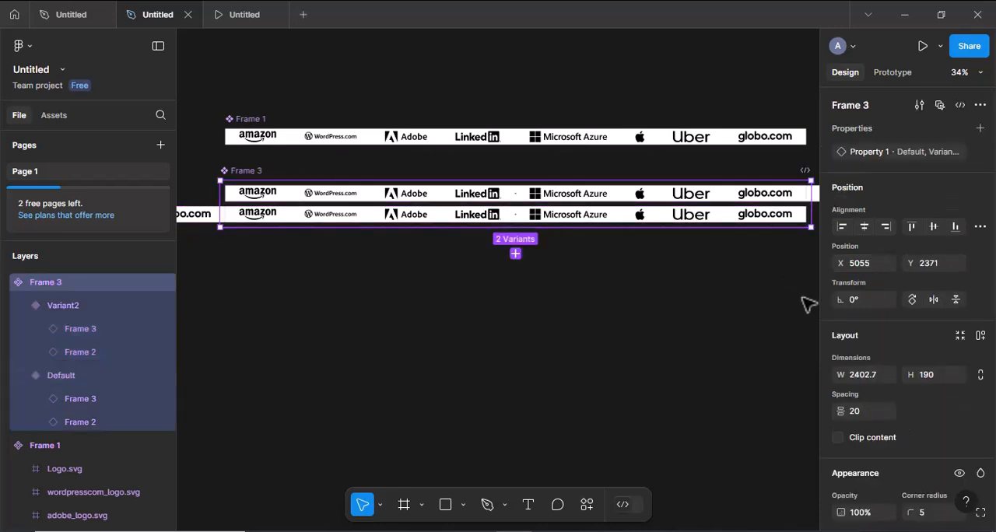
- Turn on content clipping for the Frame 3 component set and for both its Default and Variant2 variants
scroll(853, 354, down, 3)
click(838, 327)
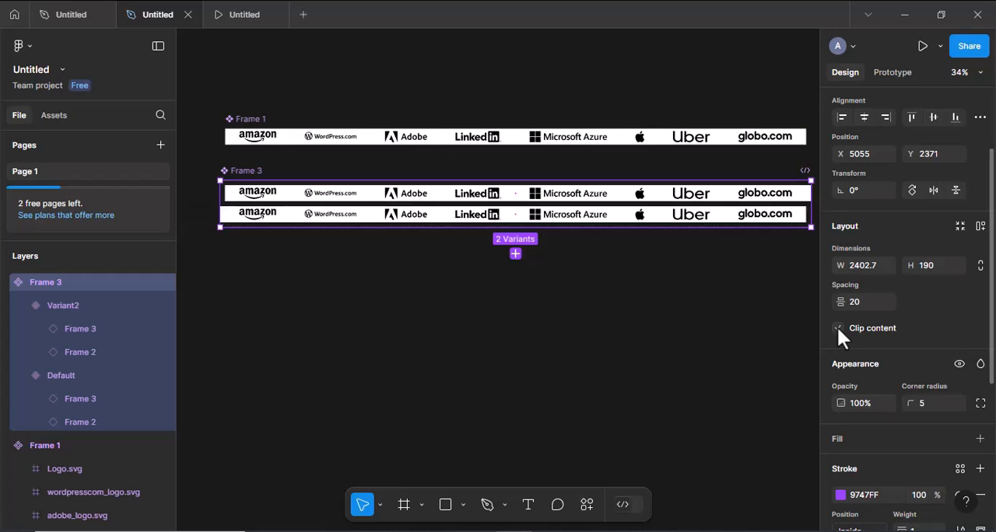
click(642, 196)
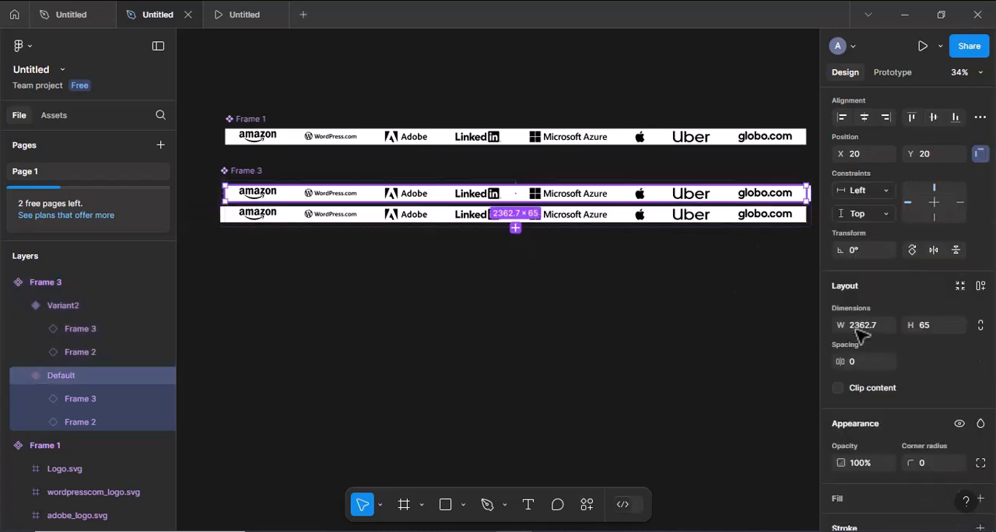
click(712, 221)
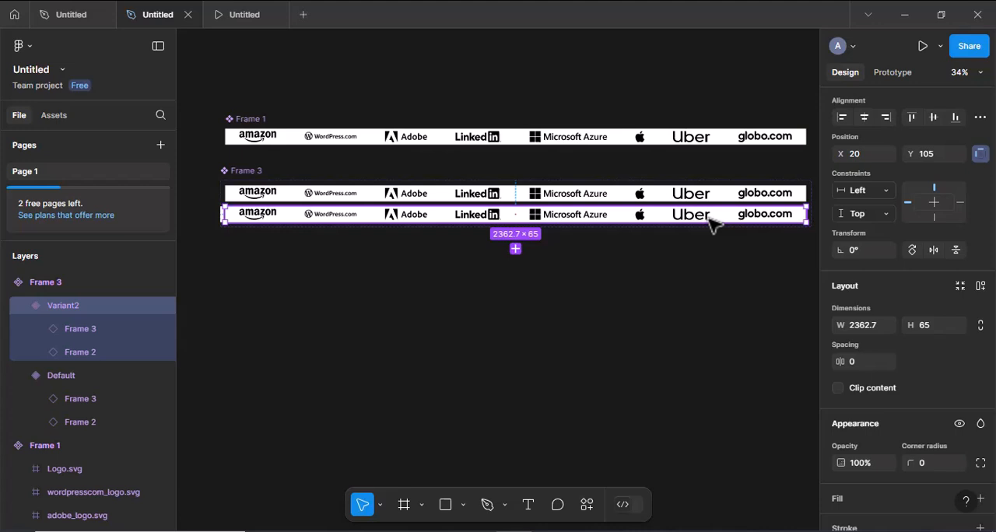
click(838, 388)
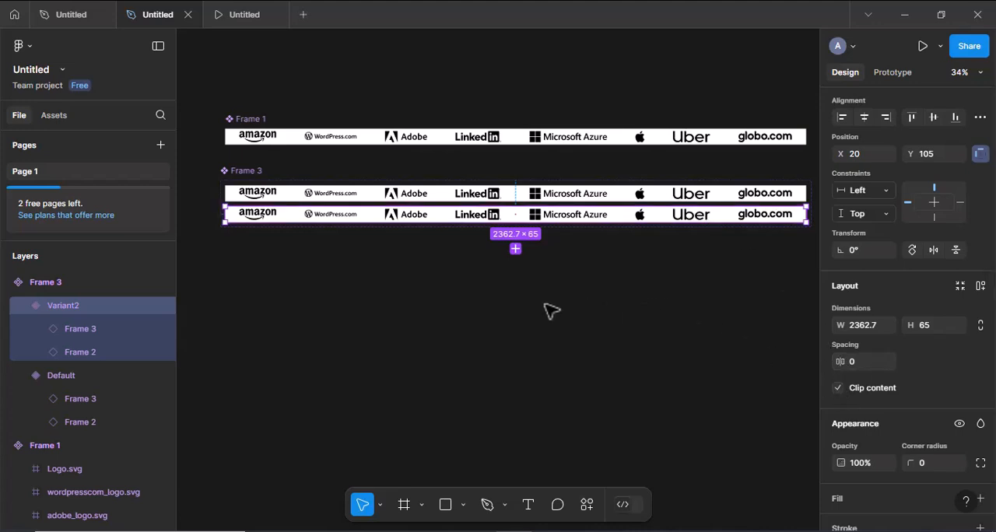
- Add a prototype interaction from the Default variant to Variant2, triggered After delay with a 1 ms delay
click(518, 195)
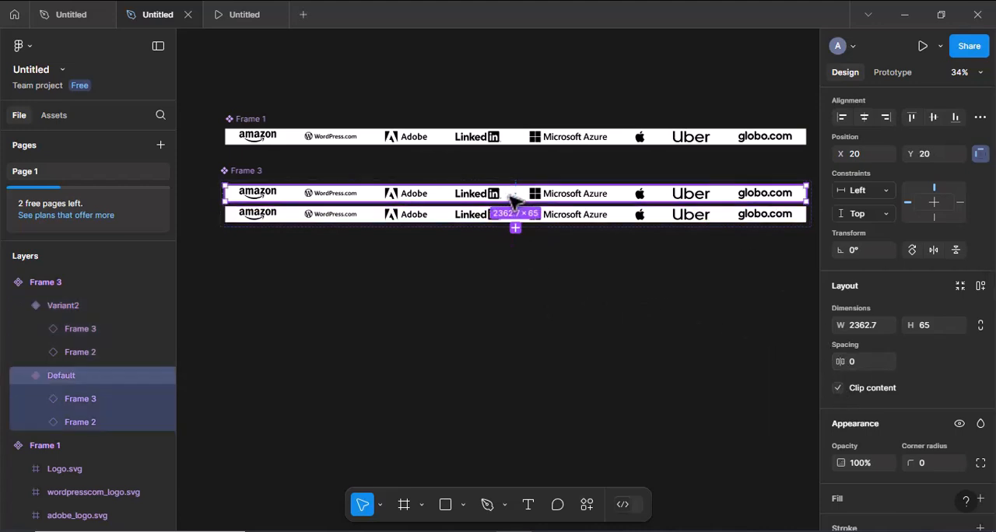
click(893, 74)
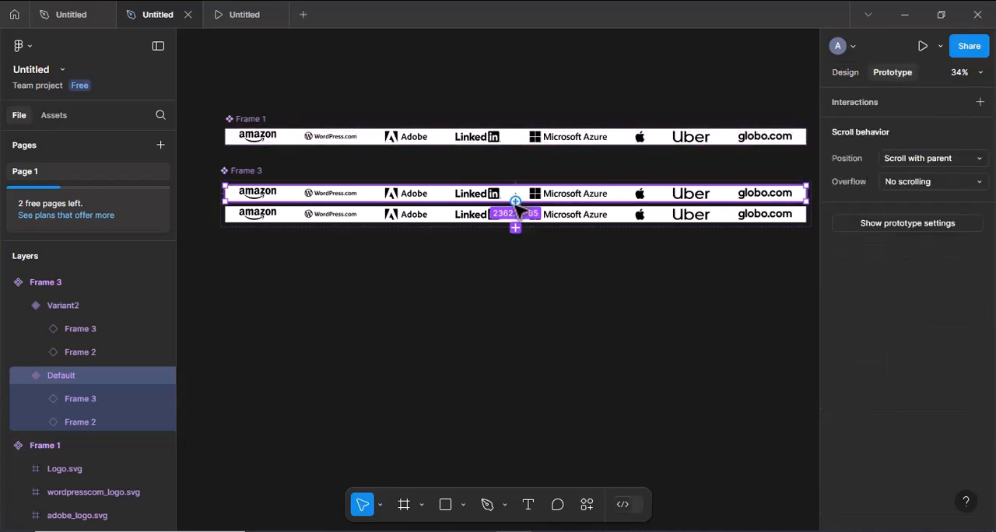
drag(470, 214, 471, 216)
click(540, 274)
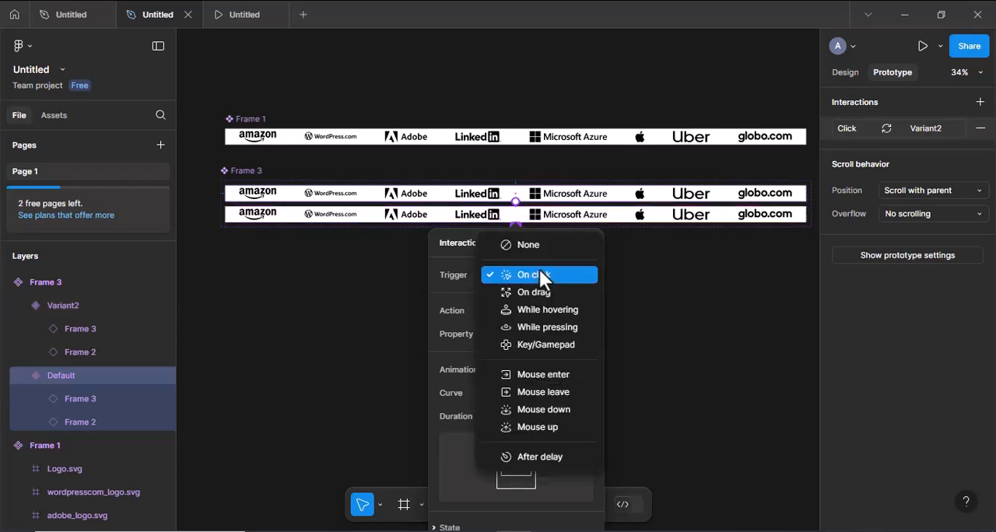
click(537, 458)
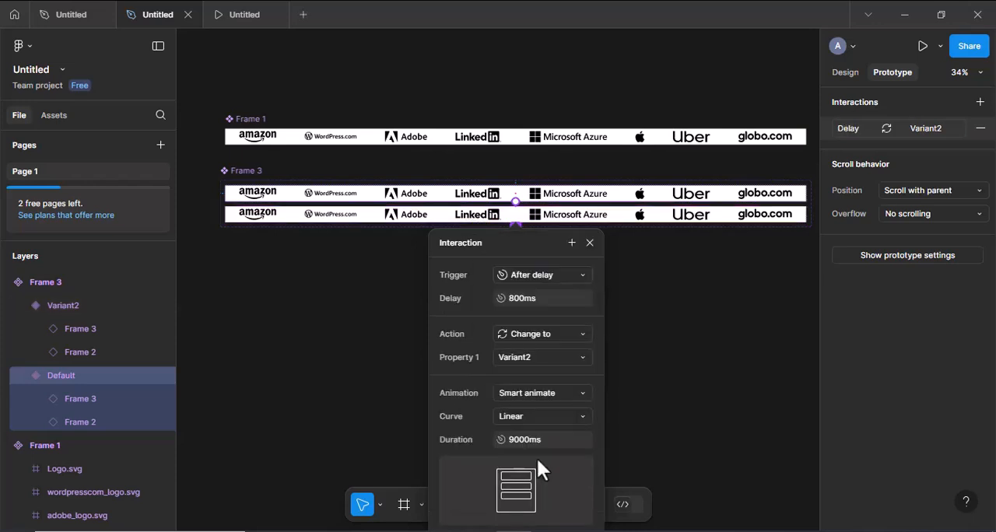
click(523, 297)
text(1)
key(Return)
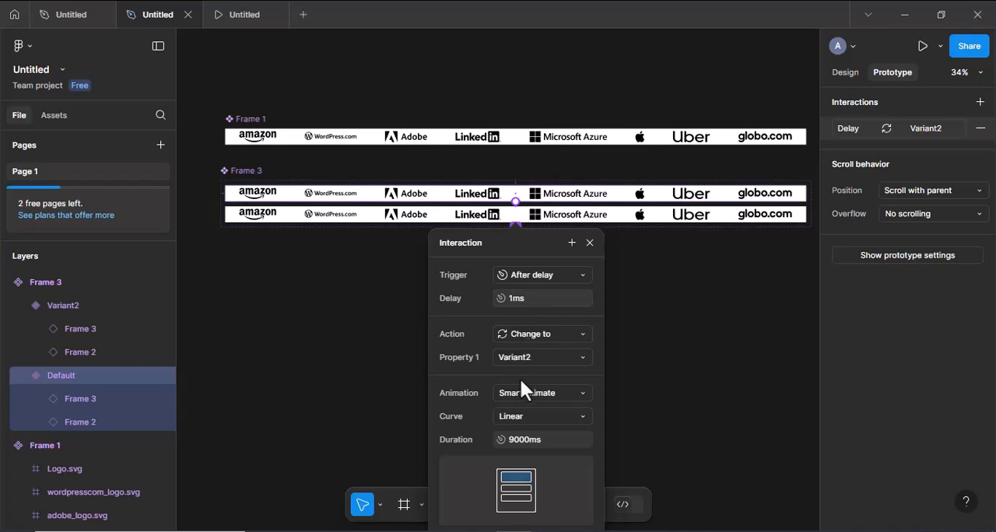
click(590, 243)
- Add an interaction from Variant2 back to Default, triggered After delay at 1 ms with the Instant animation
click(588, 219)
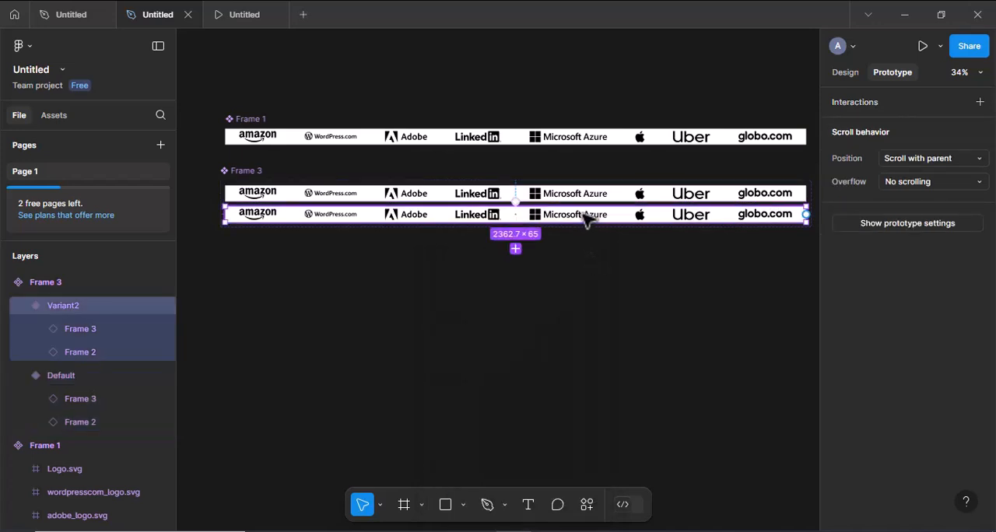
drag(527, 208, 522, 194)
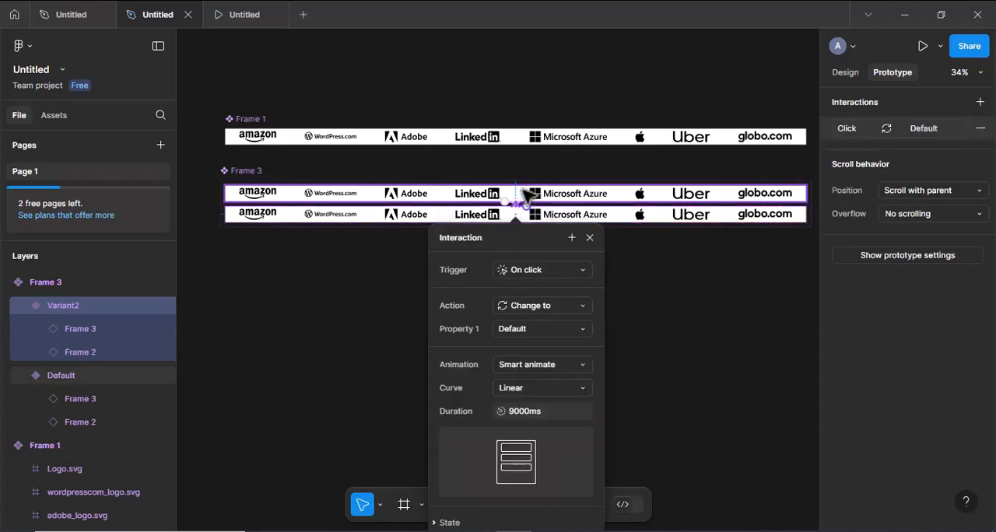
click(532, 270)
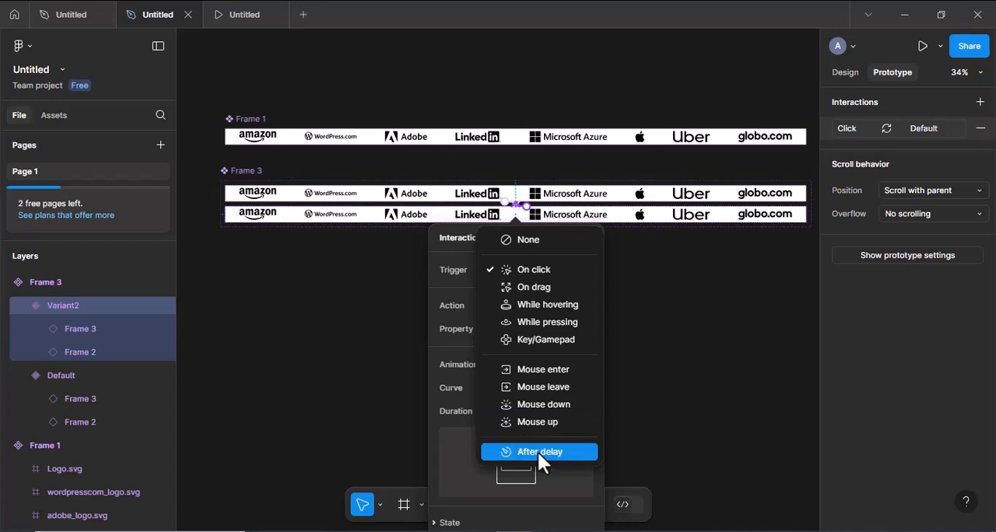
click(538, 452)
click(519, 293)
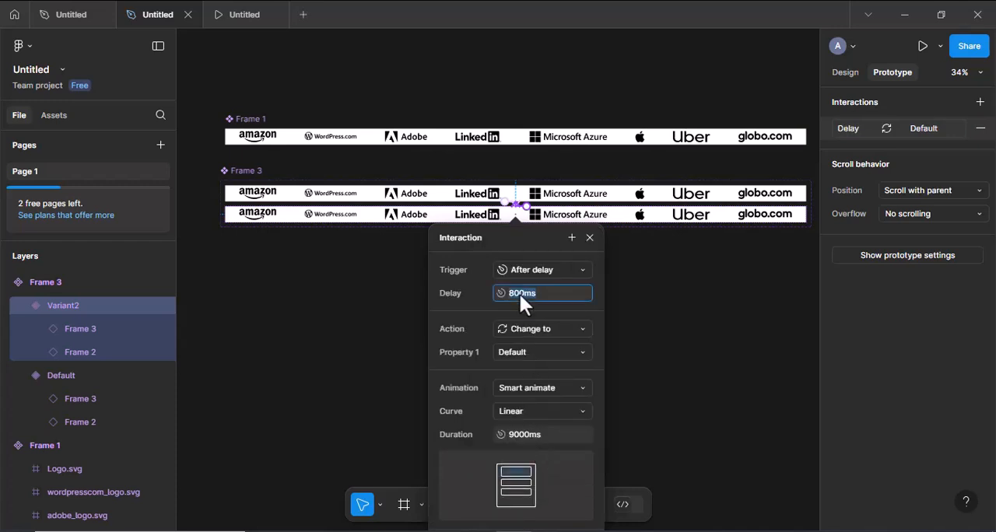
text(1)
key(Return)
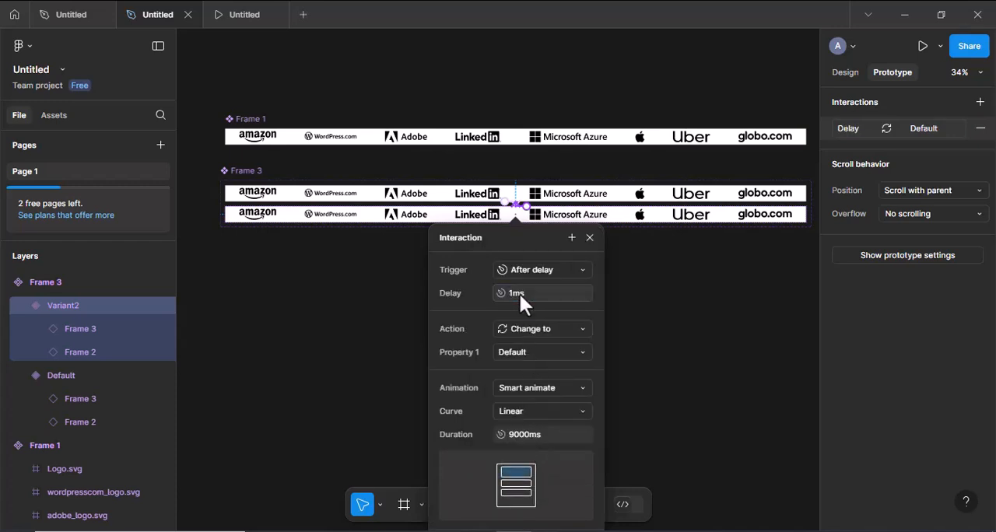
click(528, 388)
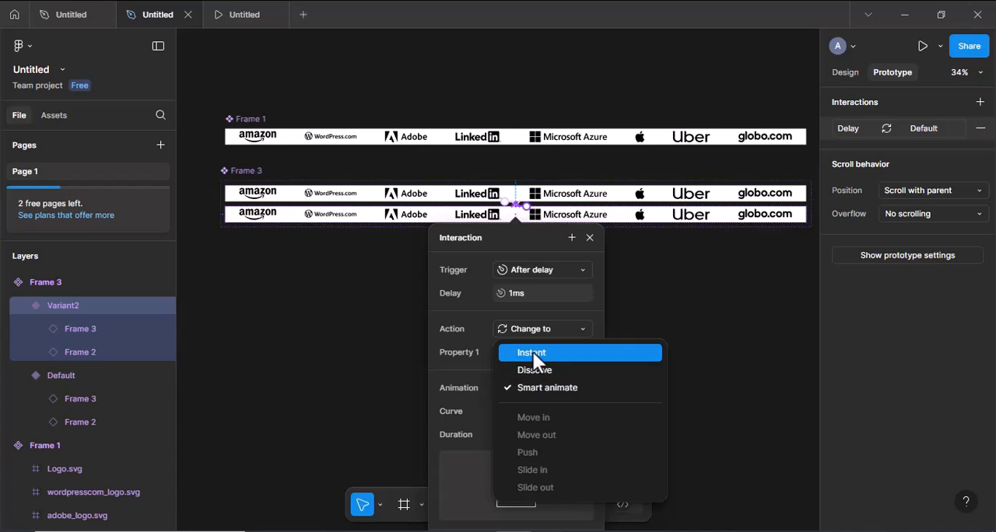
click(533, 353)
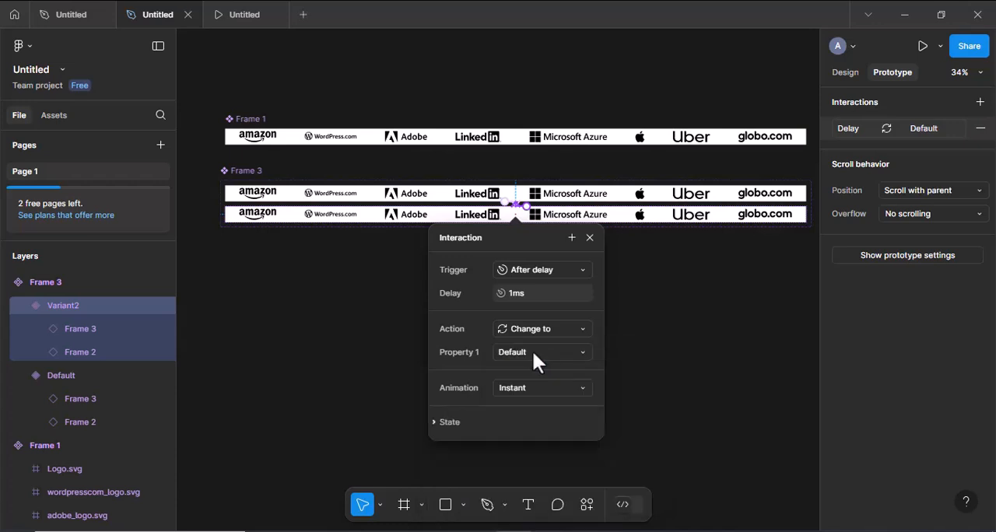
click(590, 239)
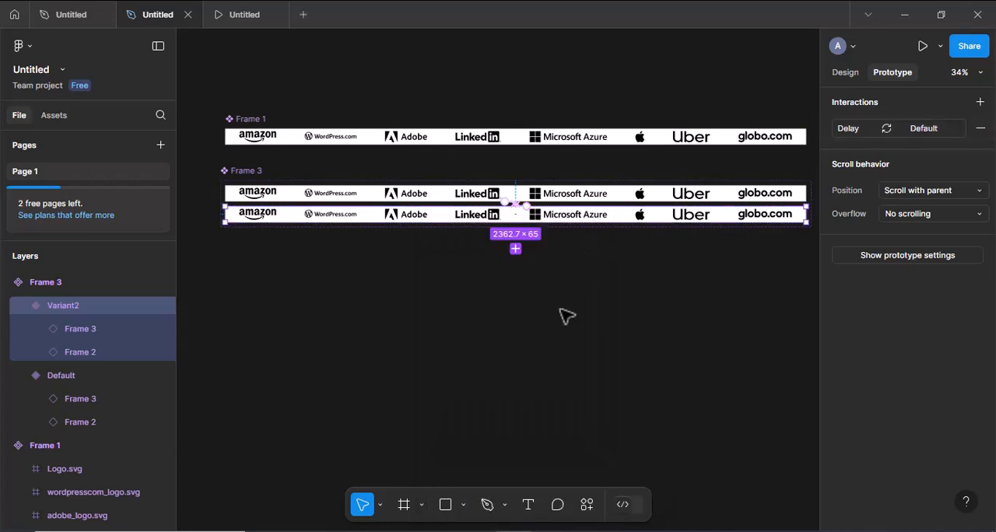
- Draw a new frame below the component set, set its width to 1440 and shorten its height to about 730
scroll(566, 315, down, 2)
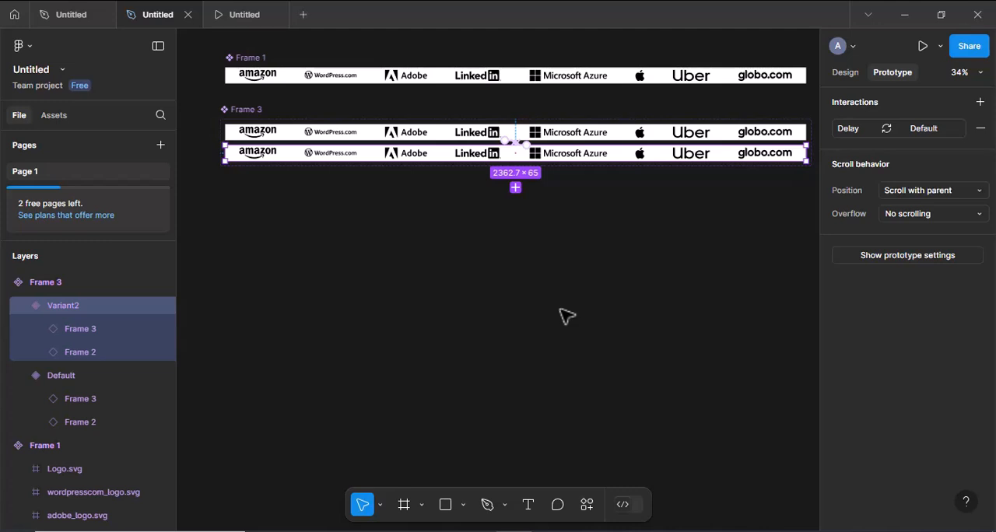
click(845, 73)
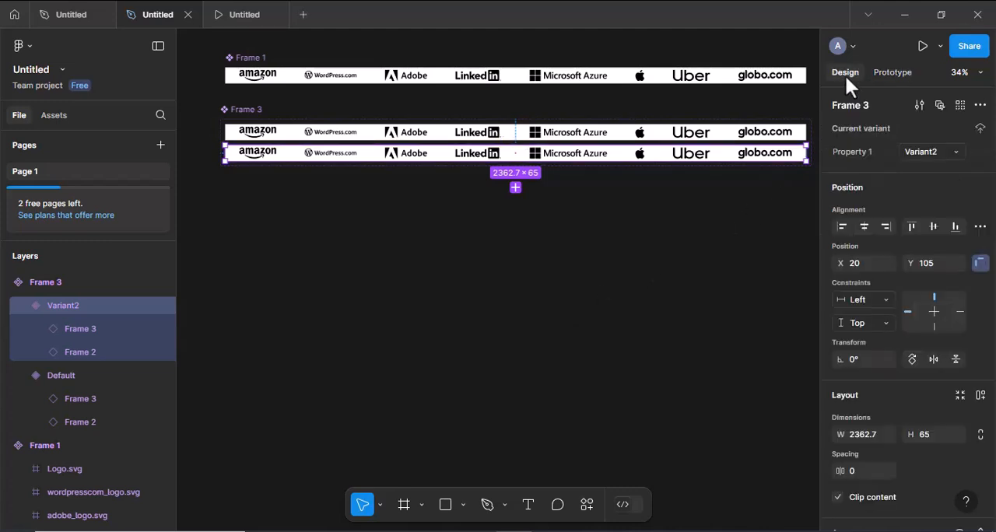
click(404, 505)
drag(224, 216, 647, 418)
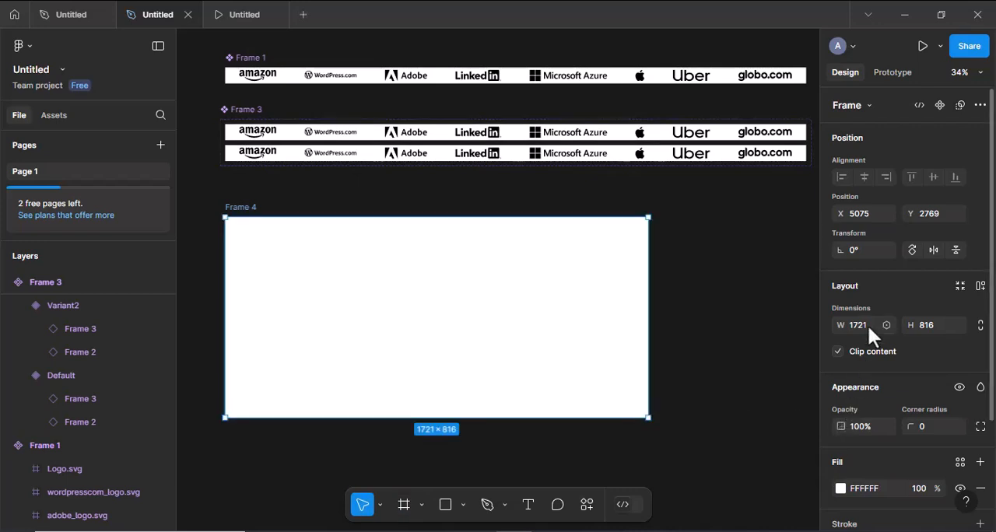
click(864, 325)
text(1440)
key(Return)
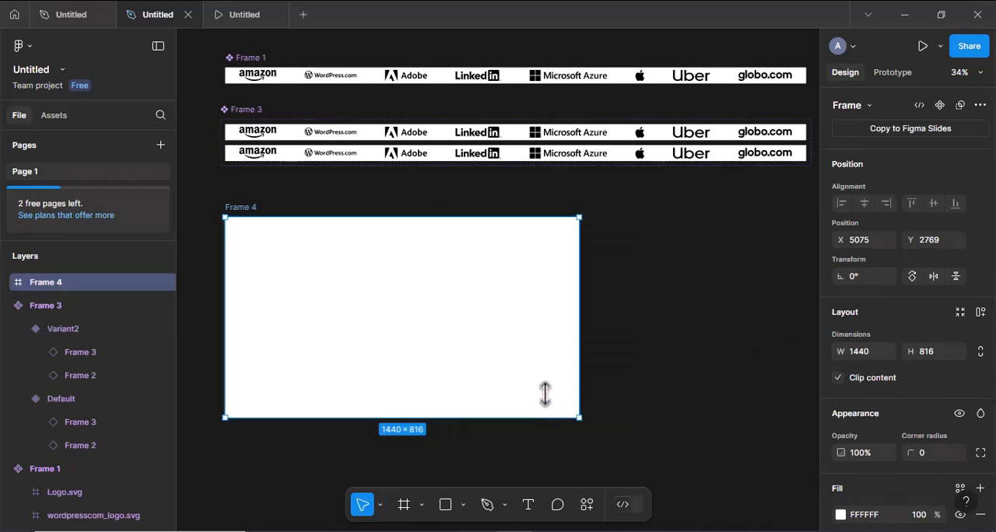
drag(545, 394, 545, 396)
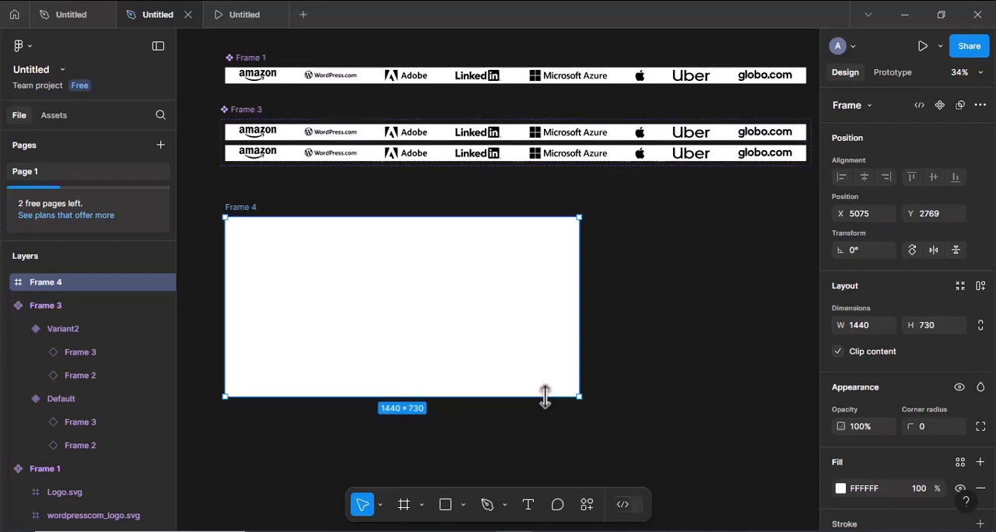
- Draw a nested full-width frame across the middle of Frame 4 and reduce its height to about 130
click(404, 507)
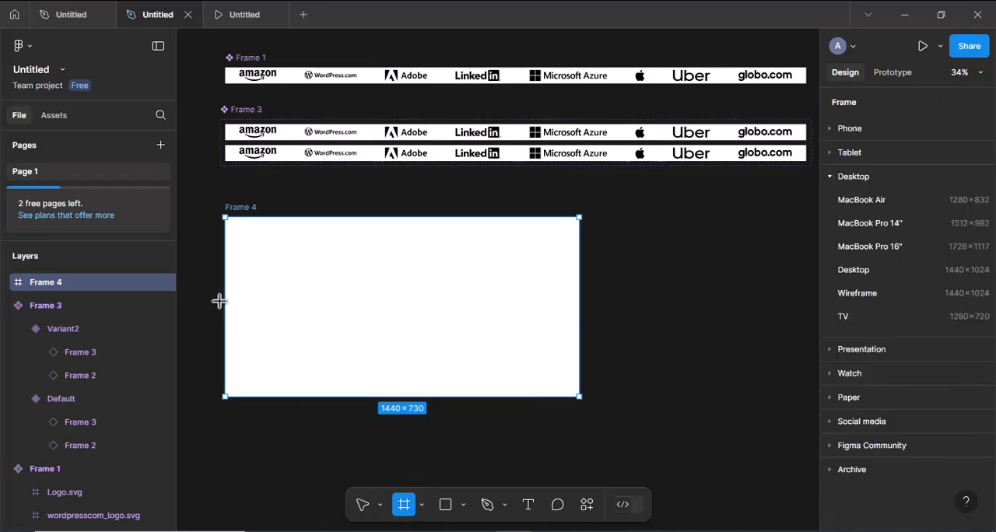
drag(225, 285, 578, 325)
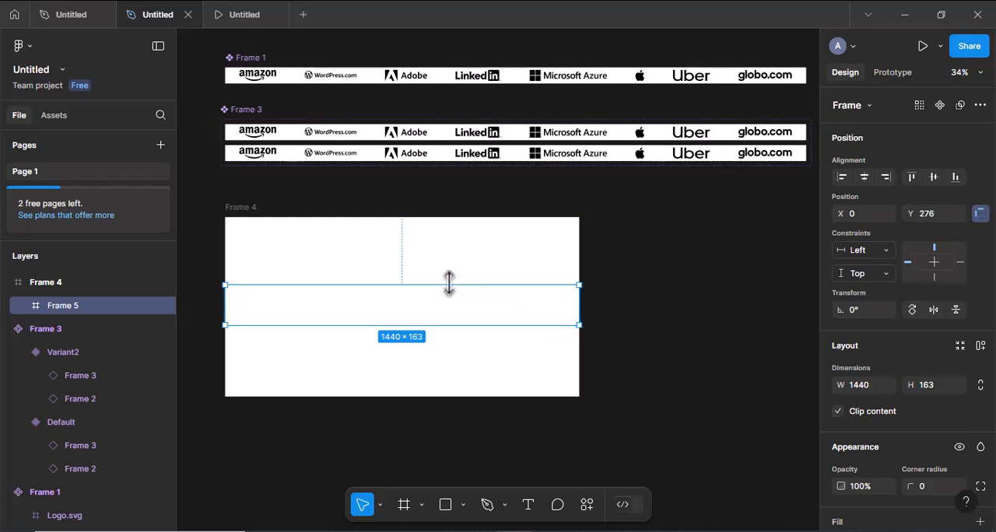
drag(450, 284, 450, 293)
- Add a fill to the nested band frame and set its colour to E6F2FF
scroll(450, 293, up, 3)
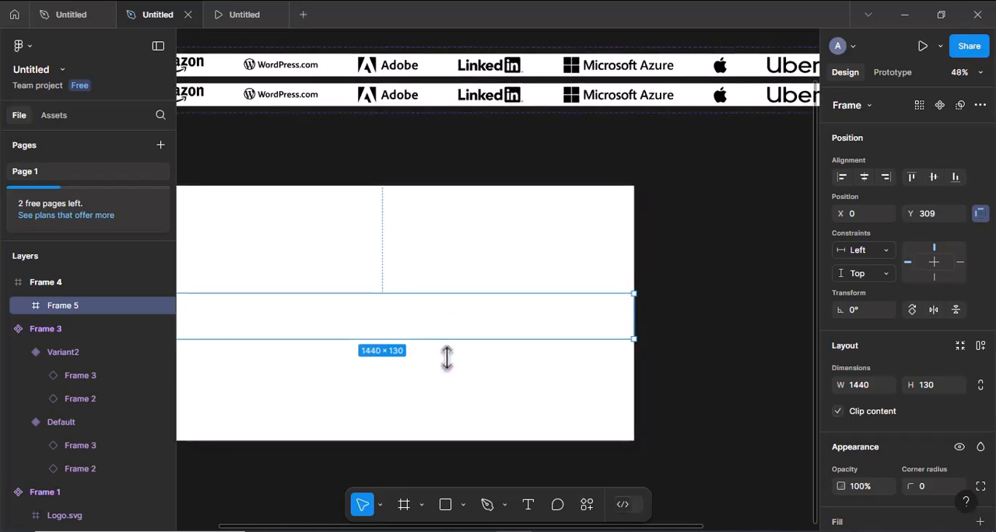
scroll(447, 358, left, 3)
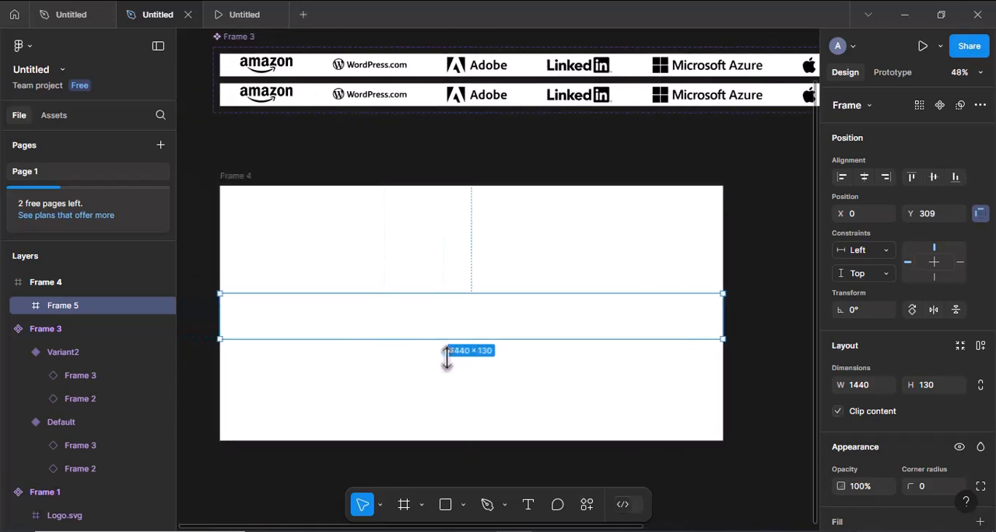
scroll(857, 389, down, 3)
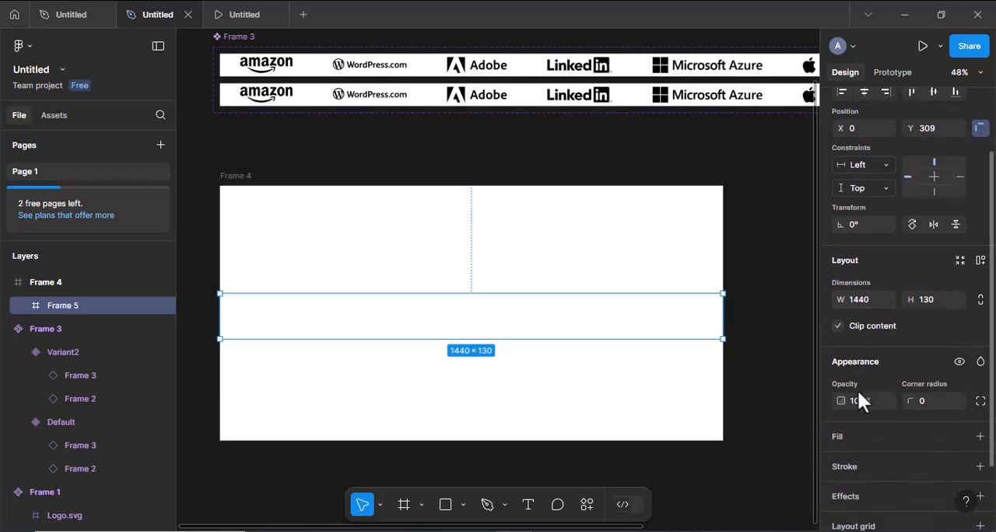
scroll(858, 389, down, 2)
click(846, 377)
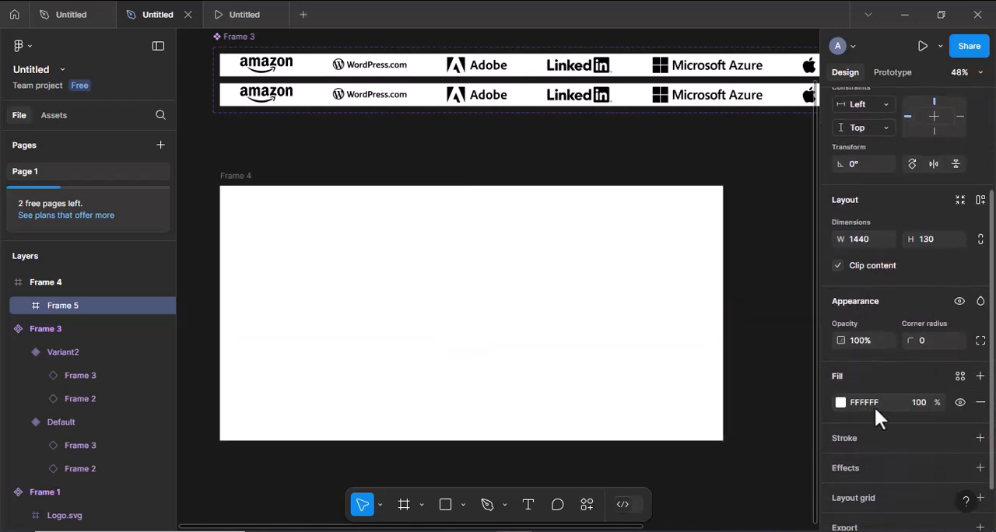
click(878, 404)
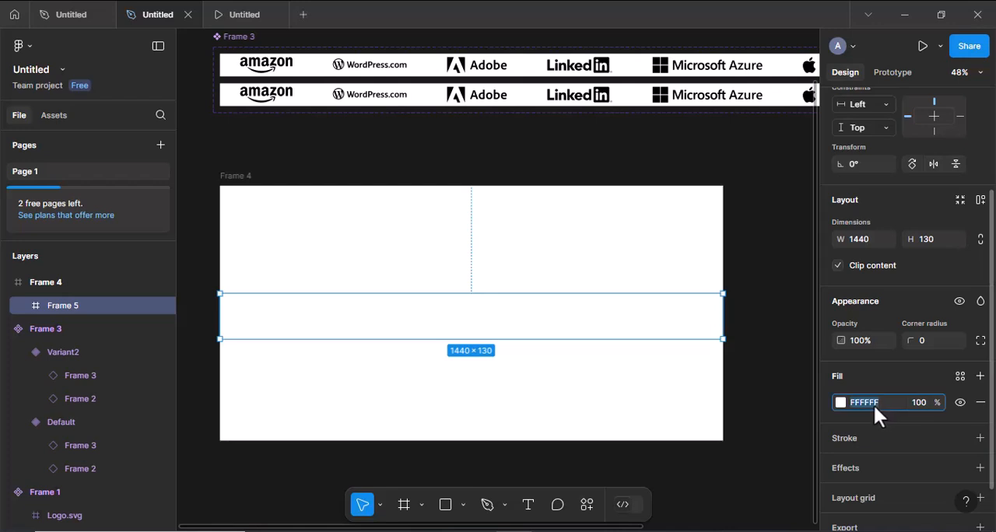
key(Return)
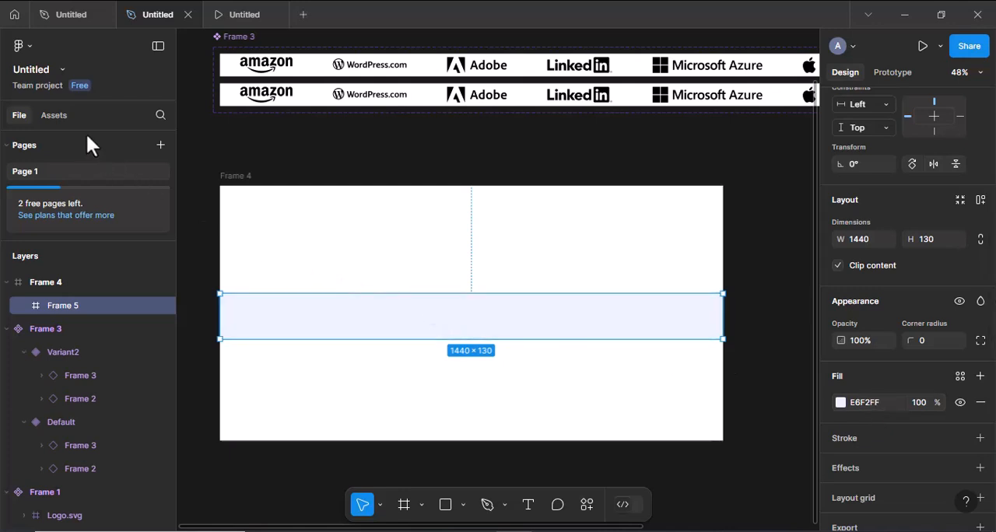
- Insert an instance of the Frame 3 component into Frame 4 and position it over the tinted band at X 0, Y 341
click(56, 116)
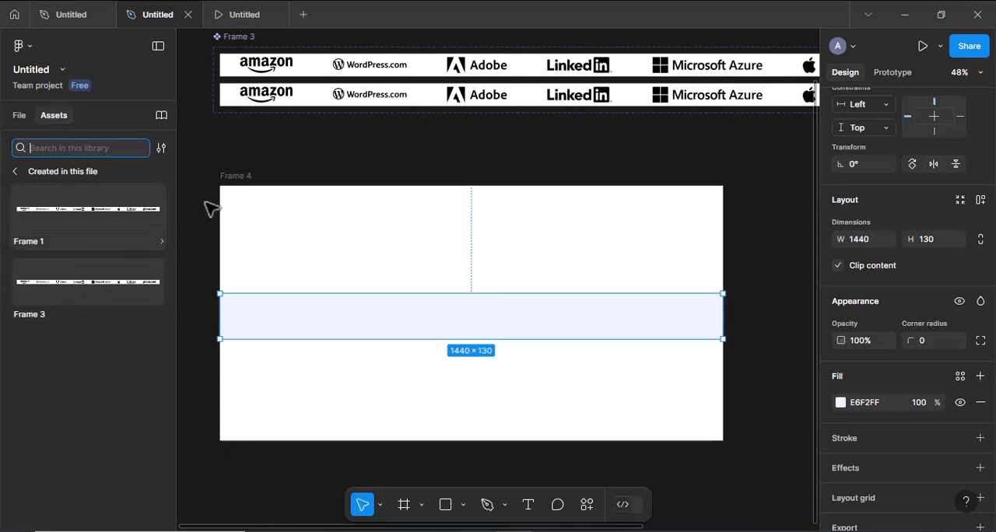
scroll(247, 186, up, 2)
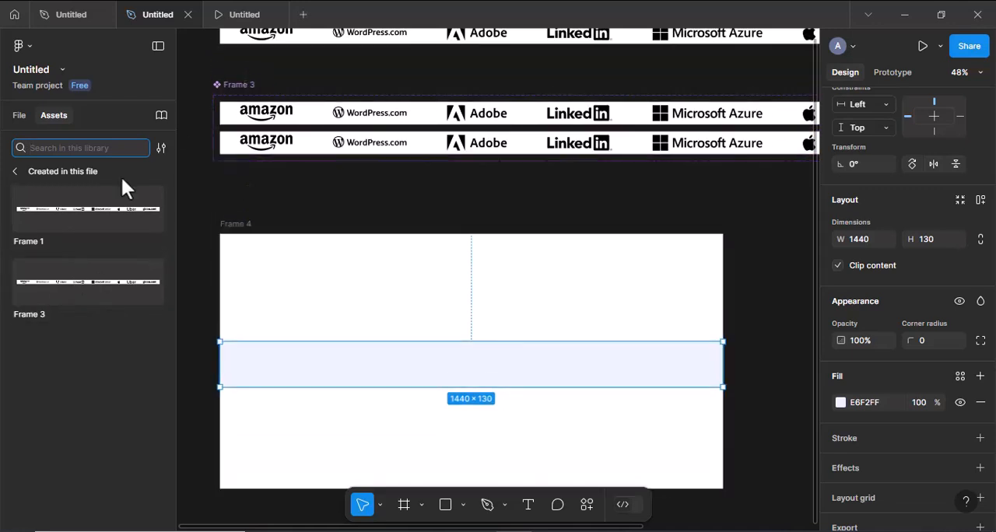
click(52, 280)
drag(385, 369, 385, 370)
scroll(385, 370, down, 5)
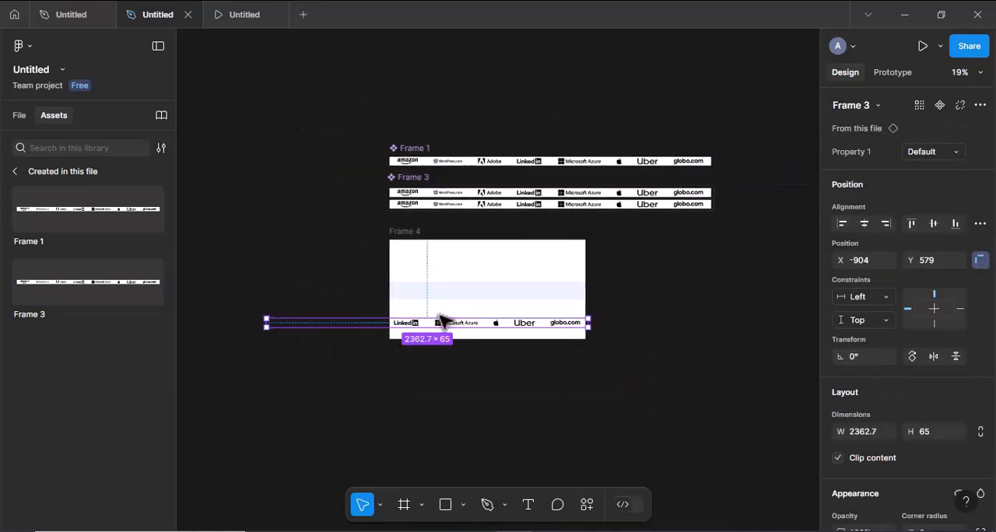
drag(437, 322, 557, 298)
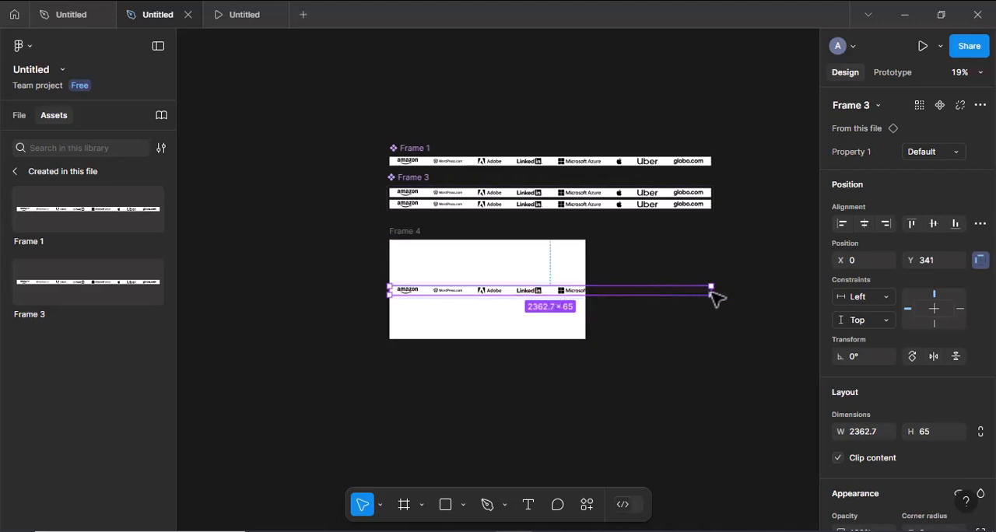
- Narrow the logo strip instance to 1440 wide so it ends at Frame 4's edge
drag(652, 290, 588, 294)
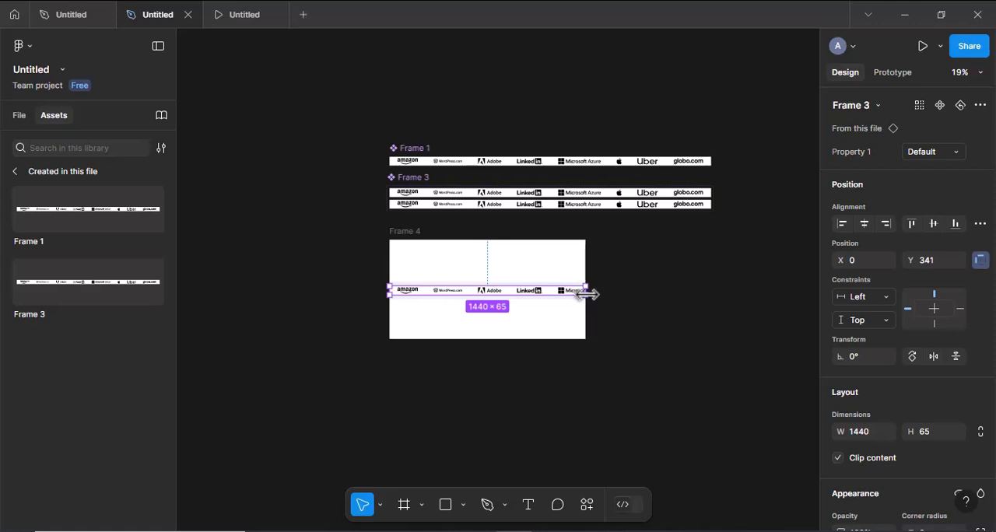
scroll(588, 294, up, 5)
scroll(589, 296, left, 2)
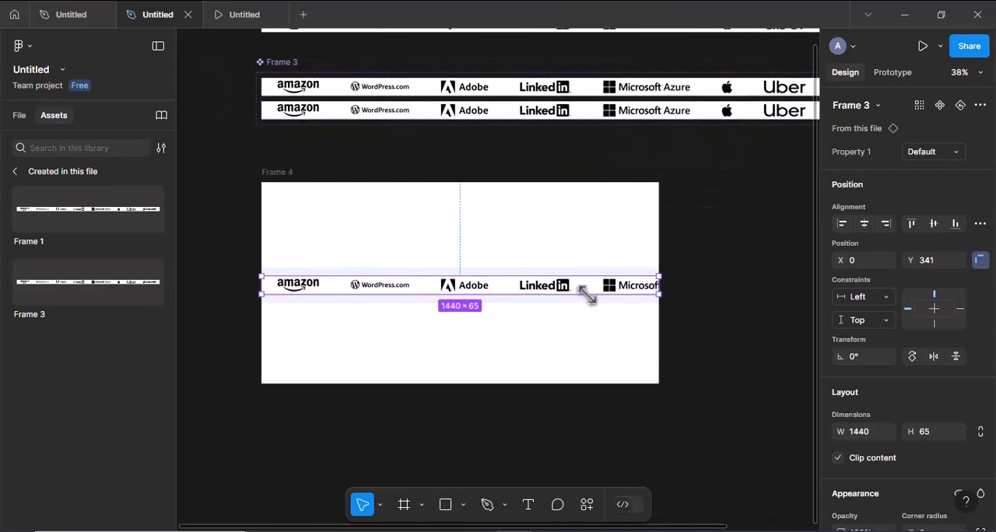
scroll(585, 287, left, 4)
scroll(589, 296, right, 2)
scroll(587, 295, up, 2)
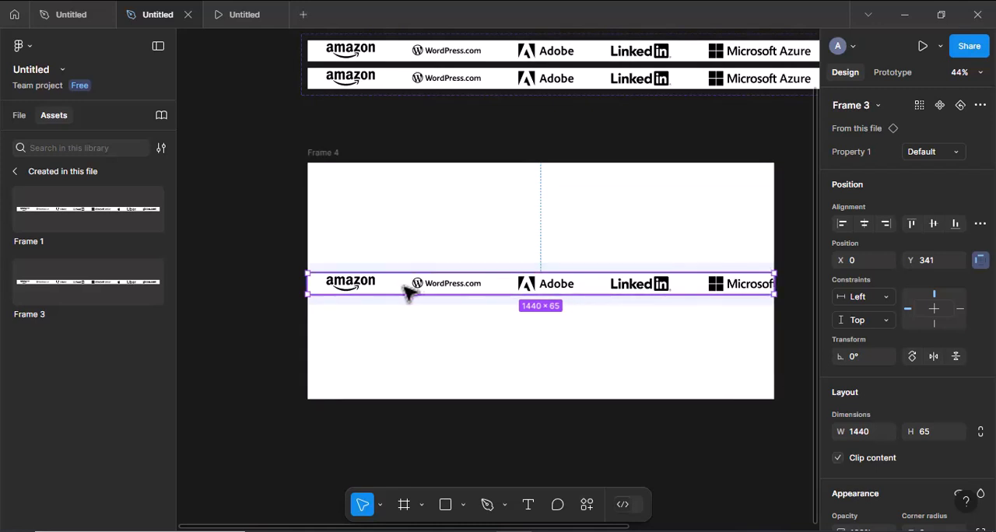
drag(408, 292, 411, 292)
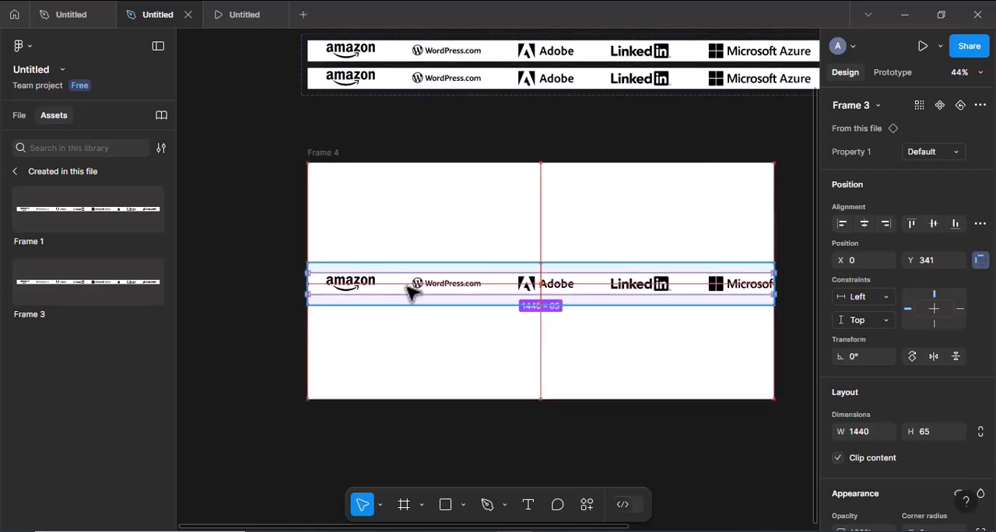
key(Right)
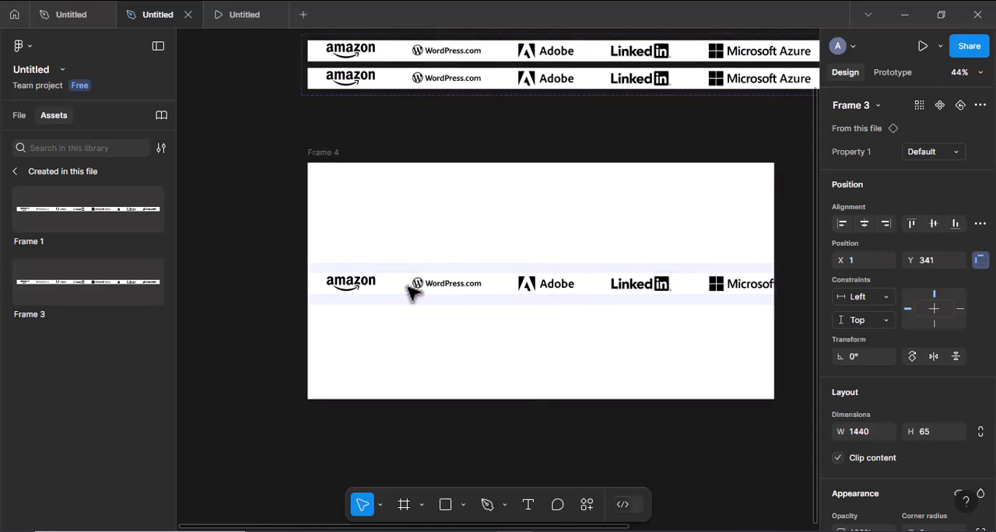
key(Left)
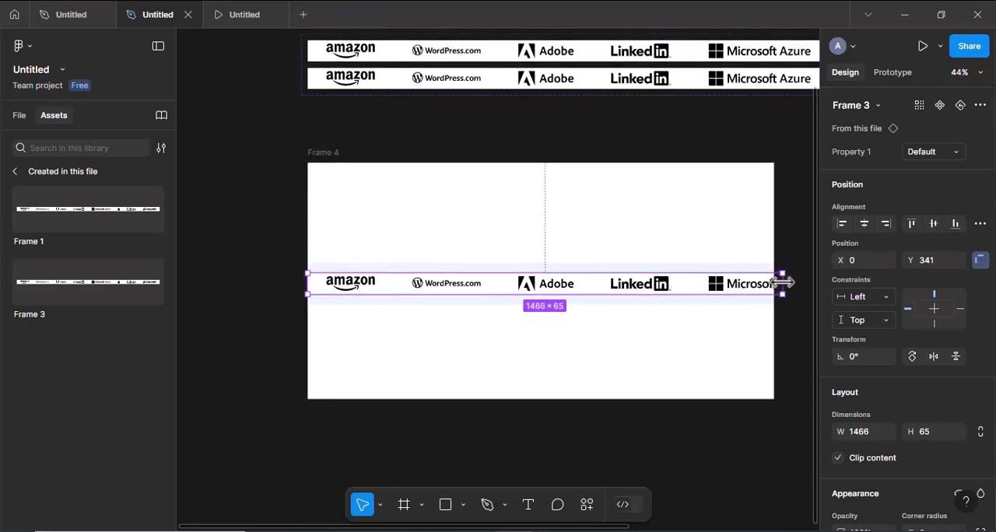
drag(781, 283, 770, 283)
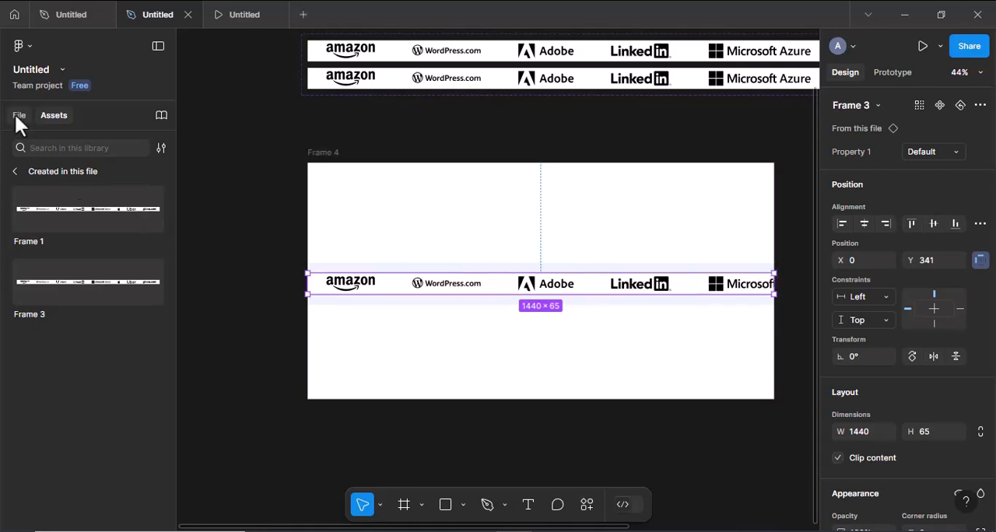
- Nest the logo strip instance inside the tinted band Frame 5 and centre it vertically within the band
click(18, 116)
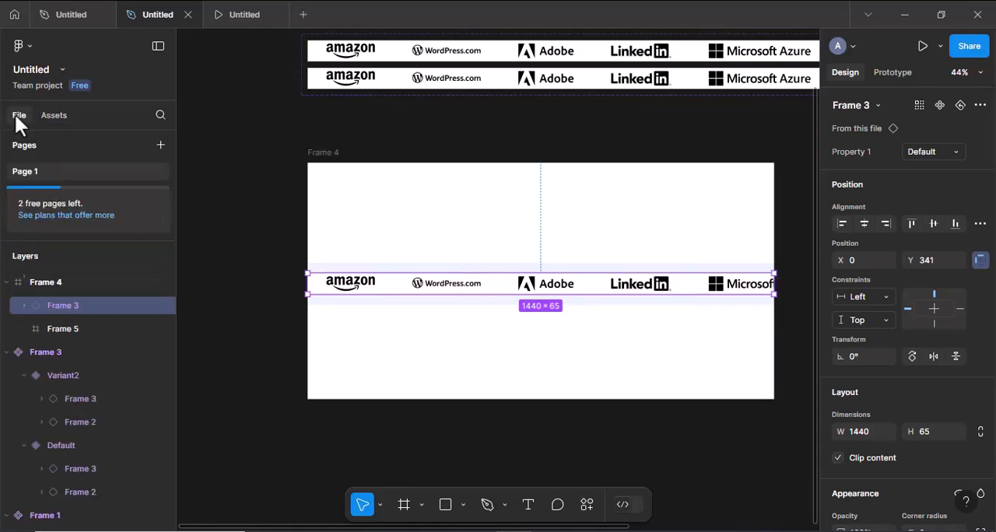
click(39, 284)
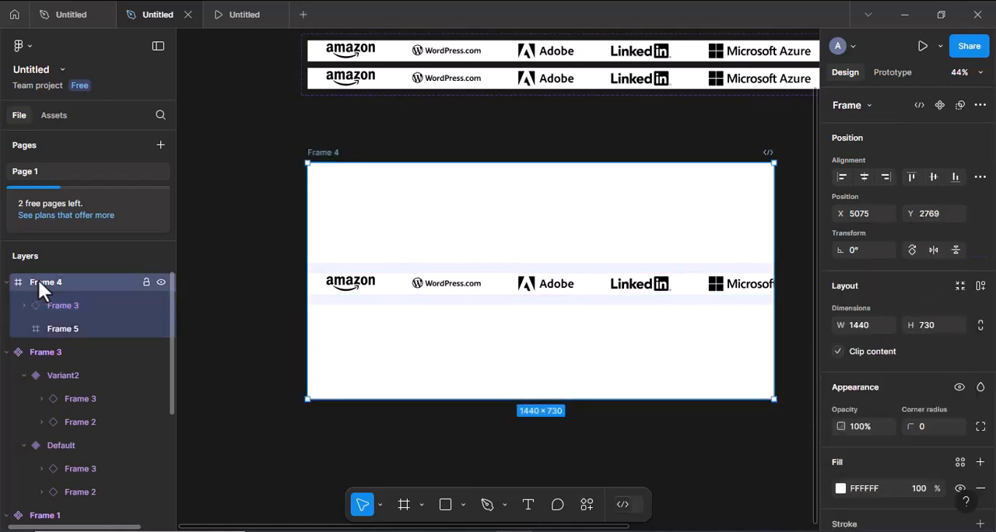
click(51, 306)
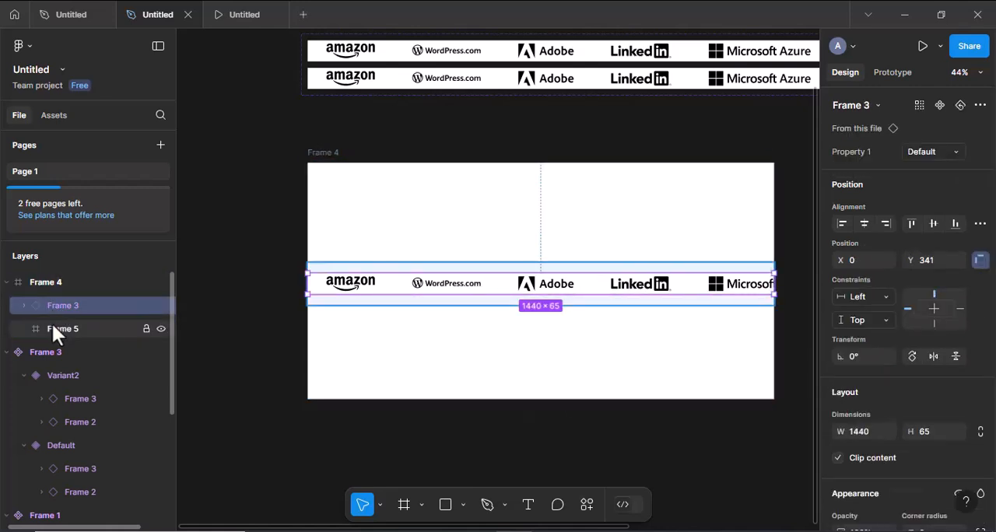
mouse_move(53, 324)
mouse_down()
mouse_move(58, 311)
mouse_move(64, 330)
mouse_up()
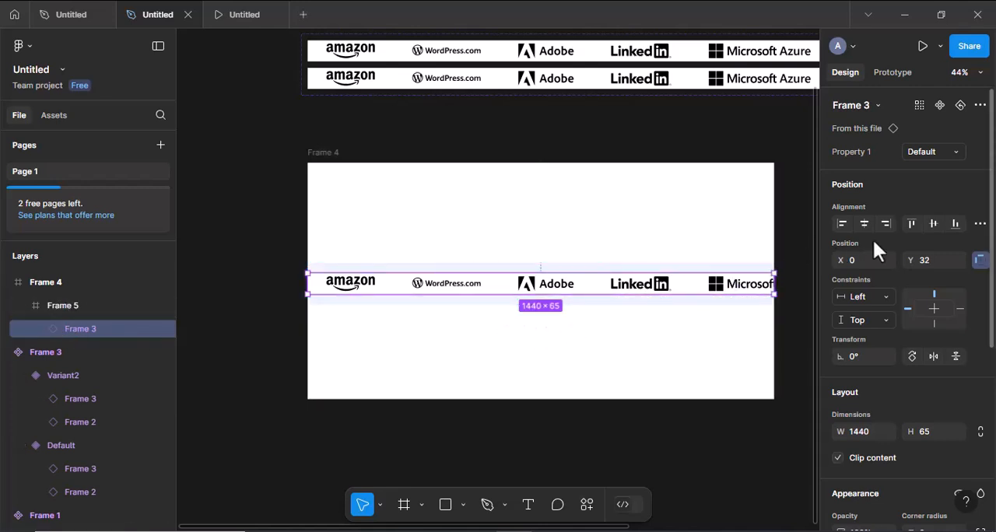
click(933, 223)
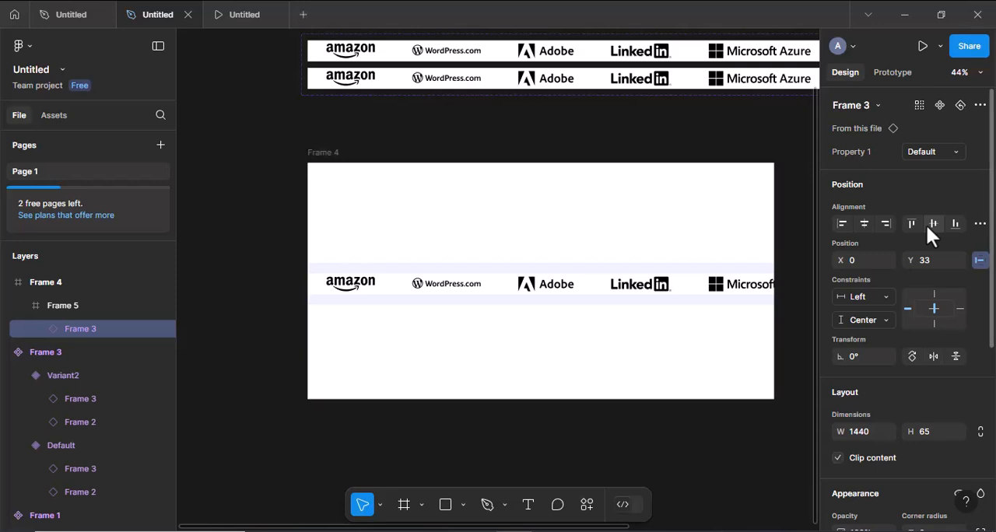
- Add the heading text "OUR CONTRIBUTORS" in Frame 4 above the tinted logo band
click(528, 506)
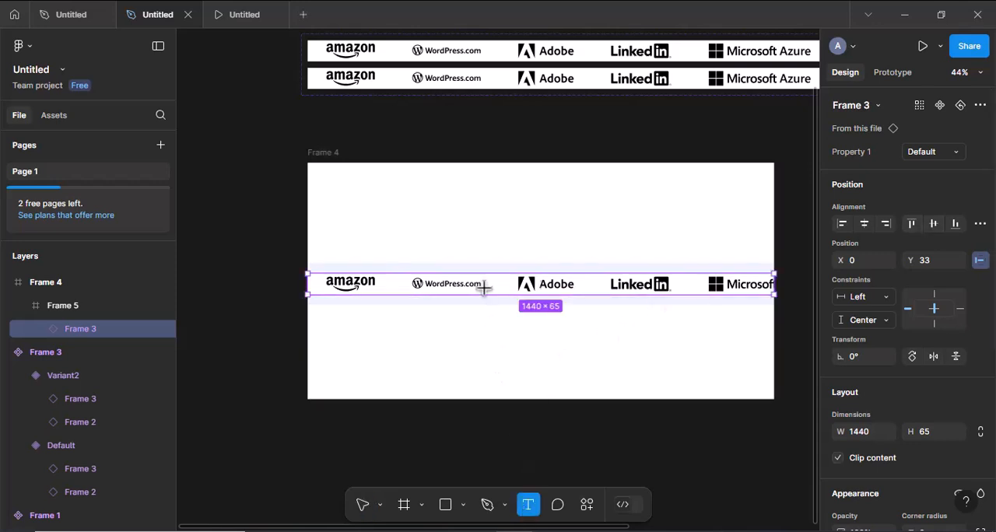
click(471, 219)
text(OUR C)
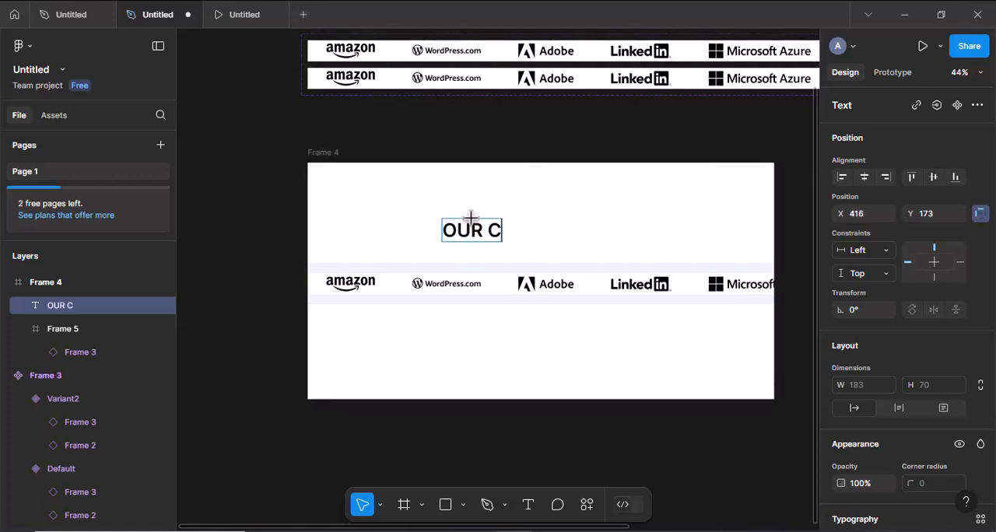
text(ONTRIBUTORS)
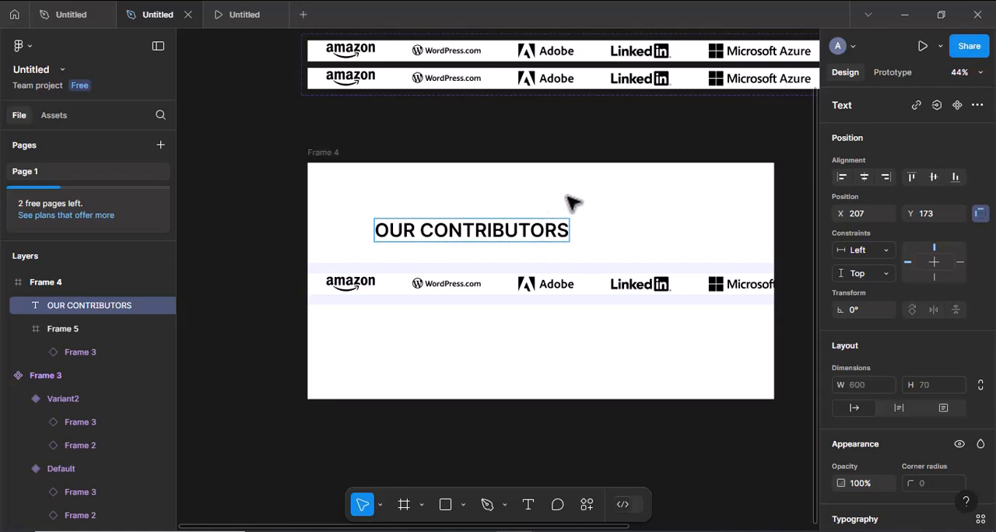
key(Escape)
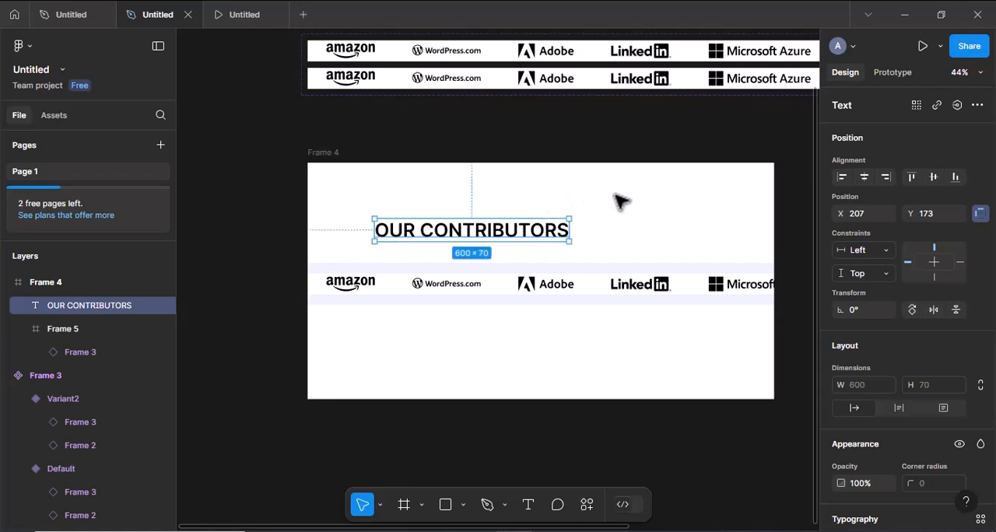
- Centre the heading horizontally in Frame 4 and nudge it down to Y 180
click(864, 177)
key(Down)
key(Down)
key(Down)
key(Down)
key(Down)
key(Down)
key(Down)
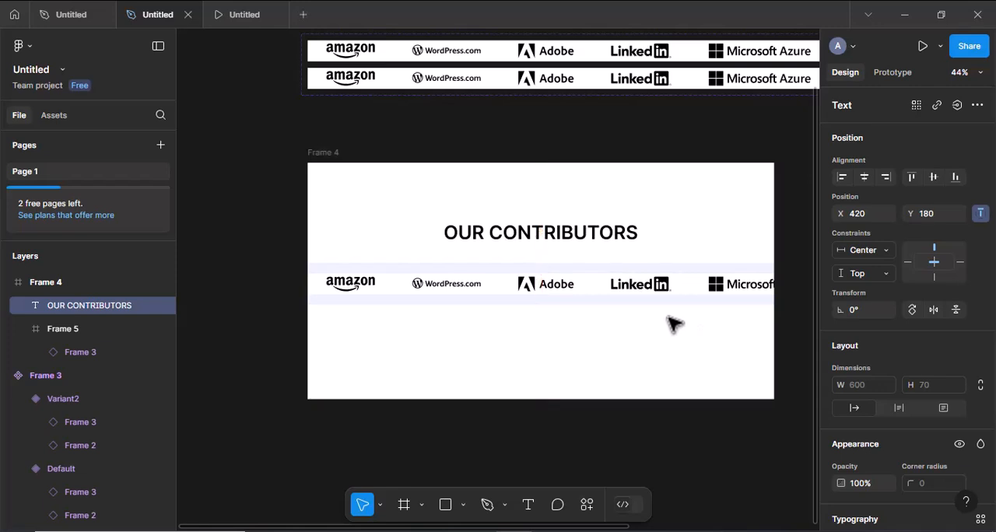
- Hide the white fill of the Frame 1 main component
scroll(589, 292, up, 5)
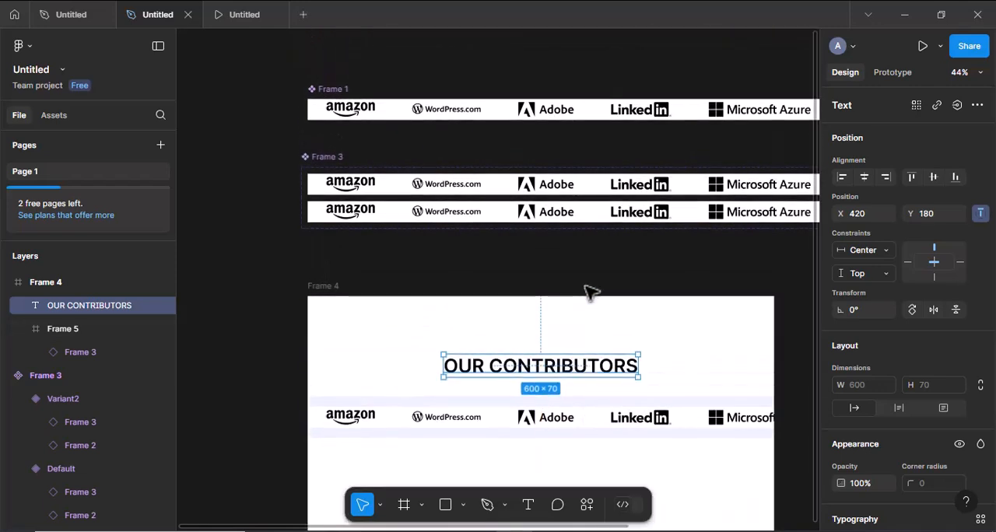
click(336, 95)
scroll(870, 349, down, 3)
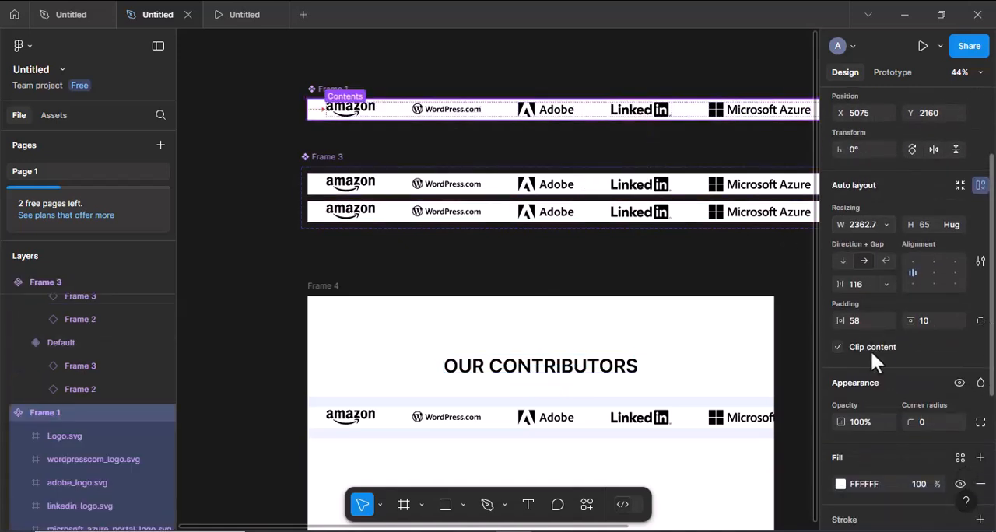
scroll(870, 350, down, 3)
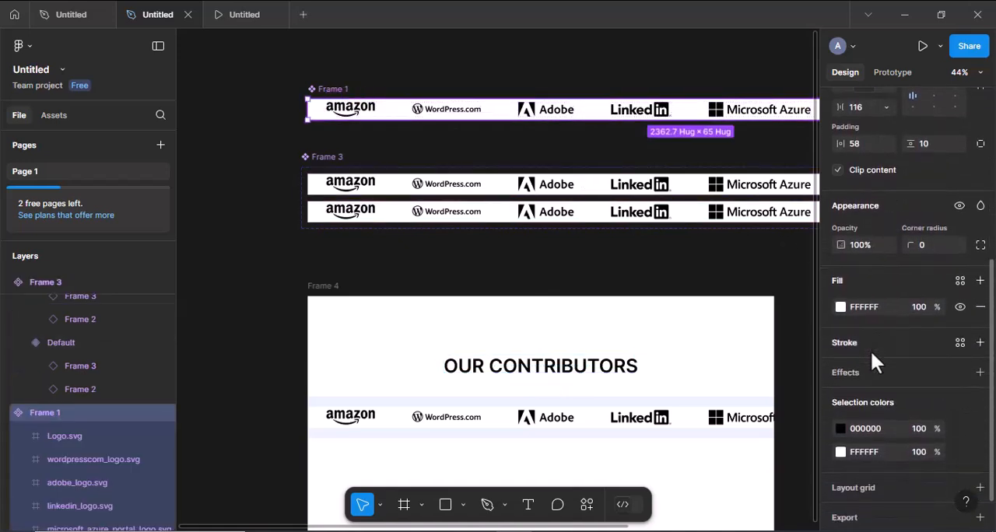
click(961, 307)
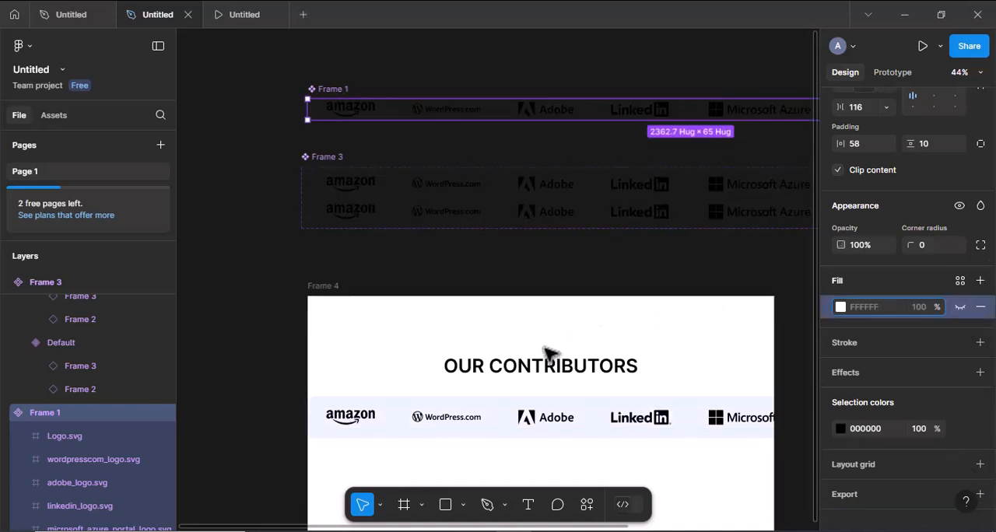
- Select Frame 4 and present it as a prototype to preview the scrolling logo strip
scroll(546, 352, down, 5)
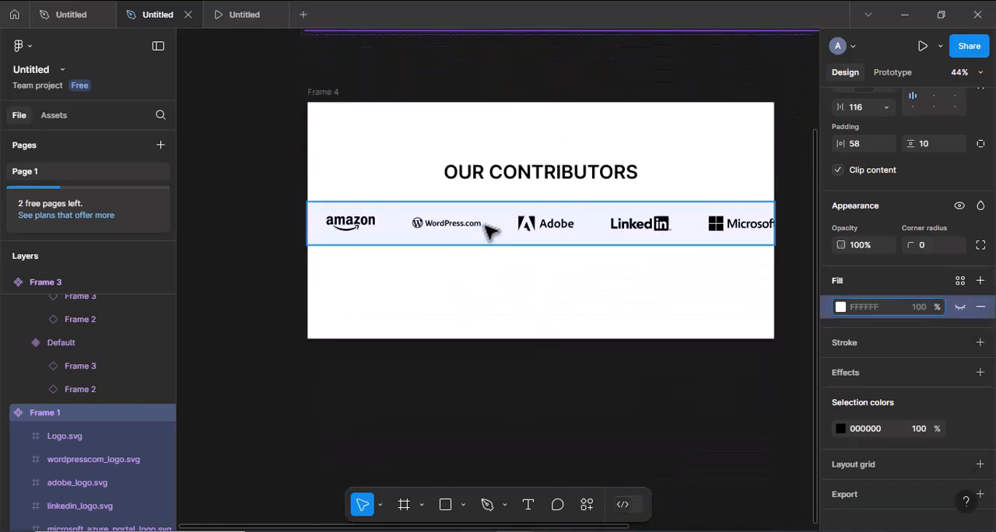
click(331, 95)
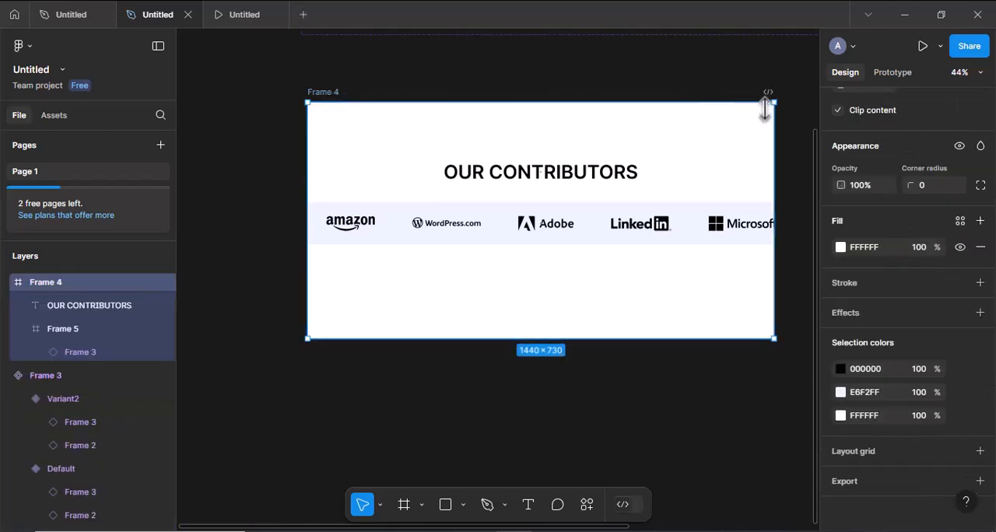
click(920, 45)
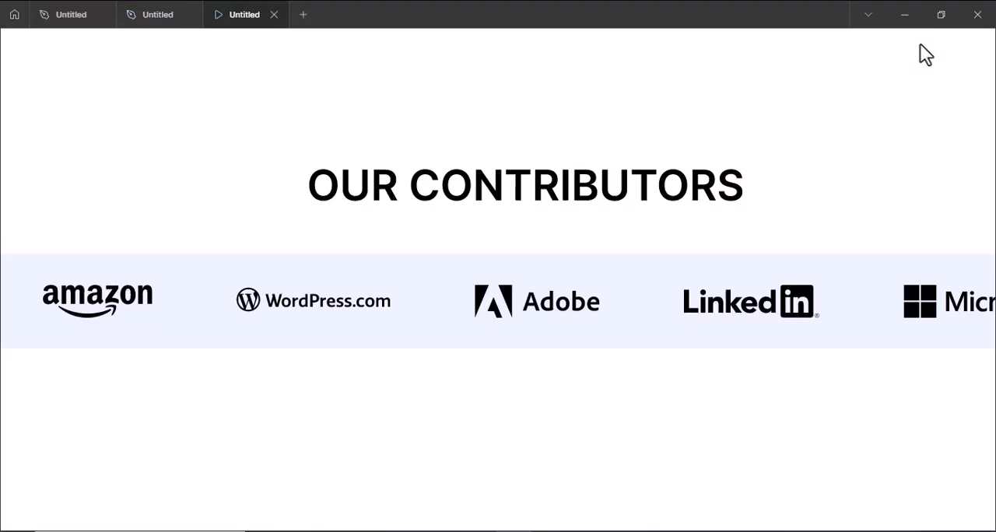